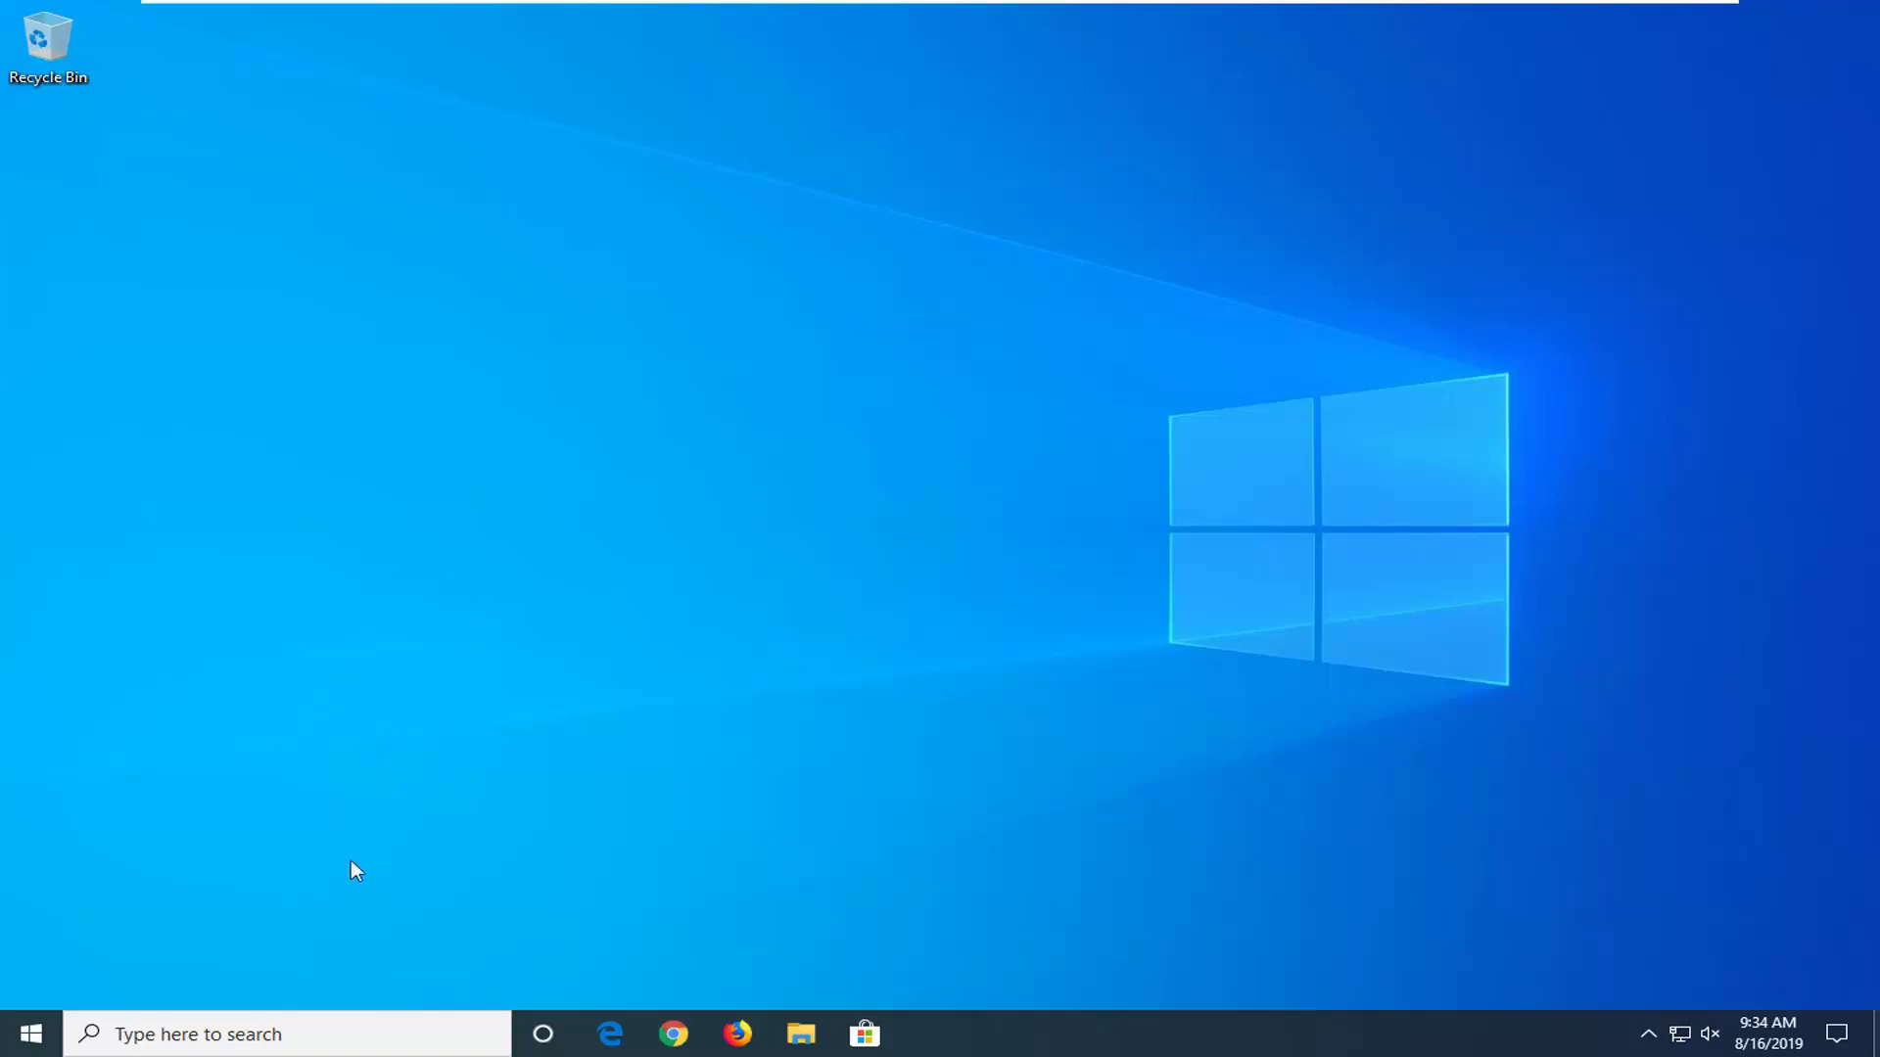
# Show the Sleep, Shut down and Restart power choices from the Start menu
pyautogui.click(10, 1046)
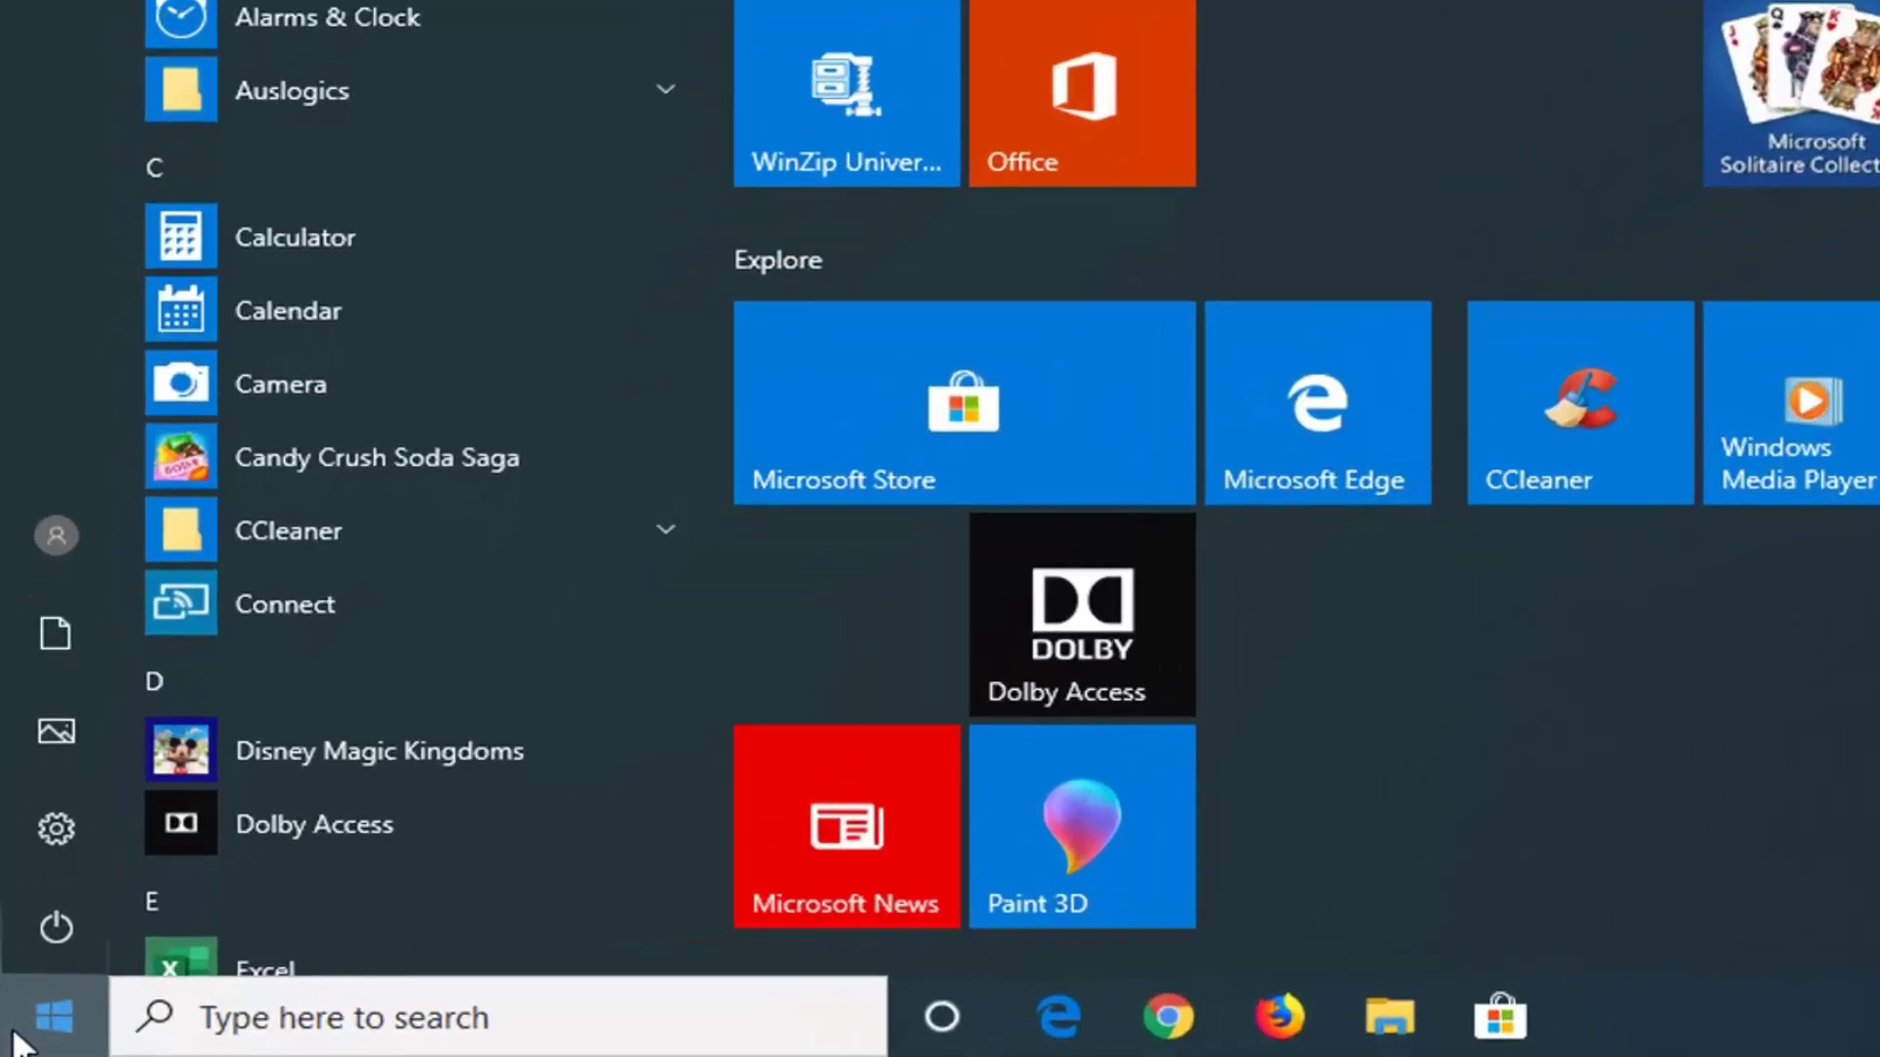
pyautogui.click(27, 930)
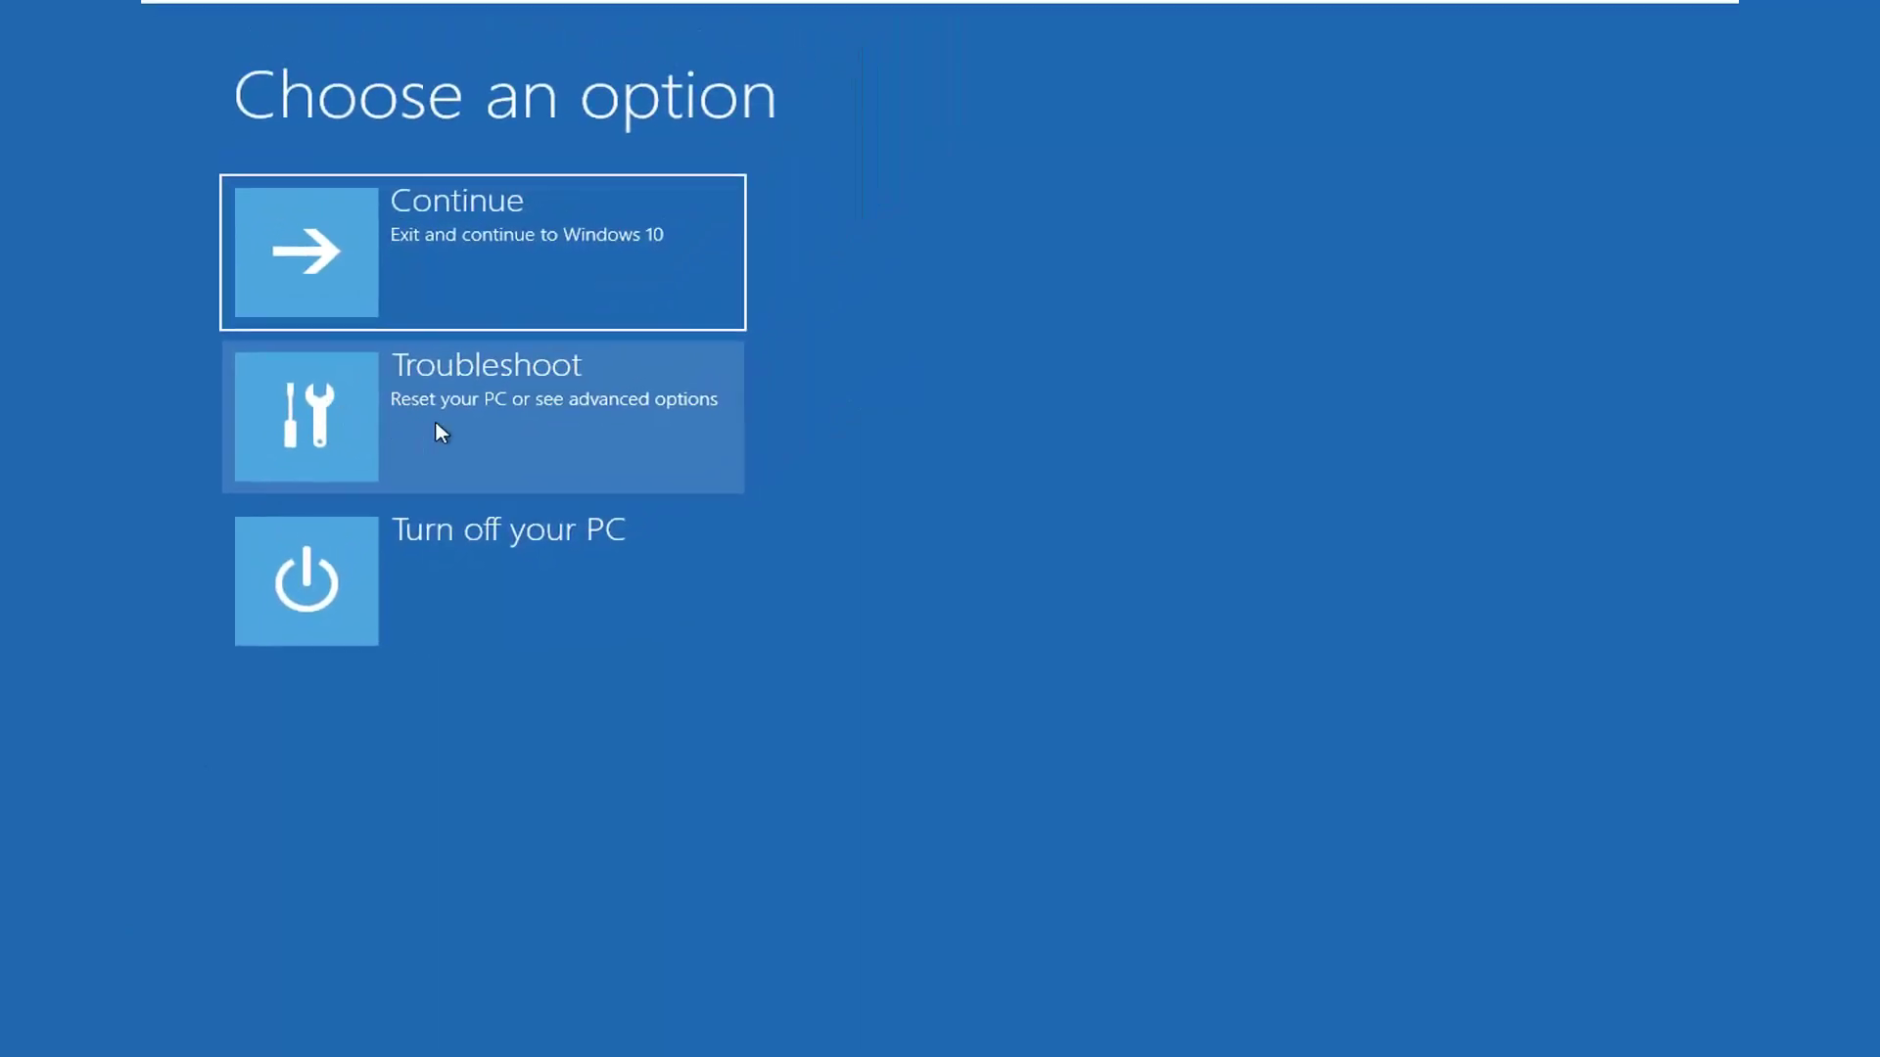
# Go through Troubleshoot to the Advanced options recovery page
pyautogui.click(416, 421)
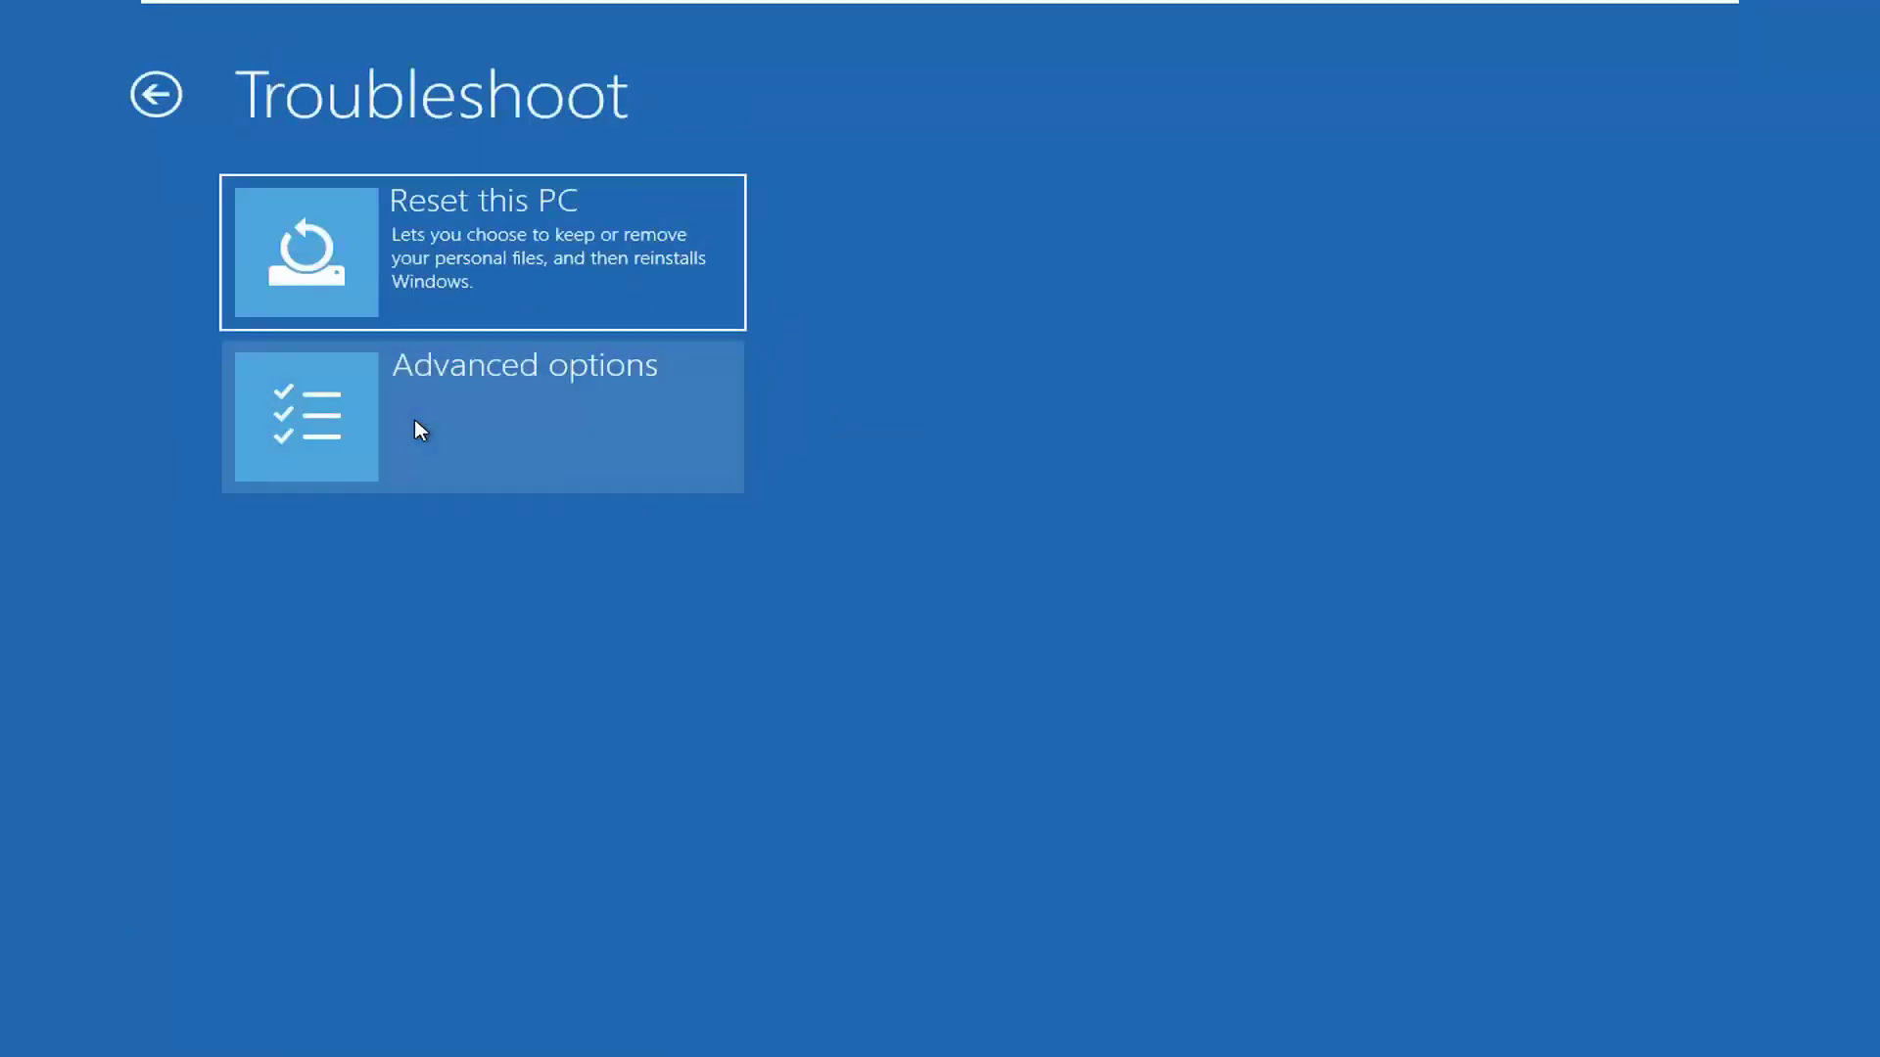
pyautogui.click(415, 428)
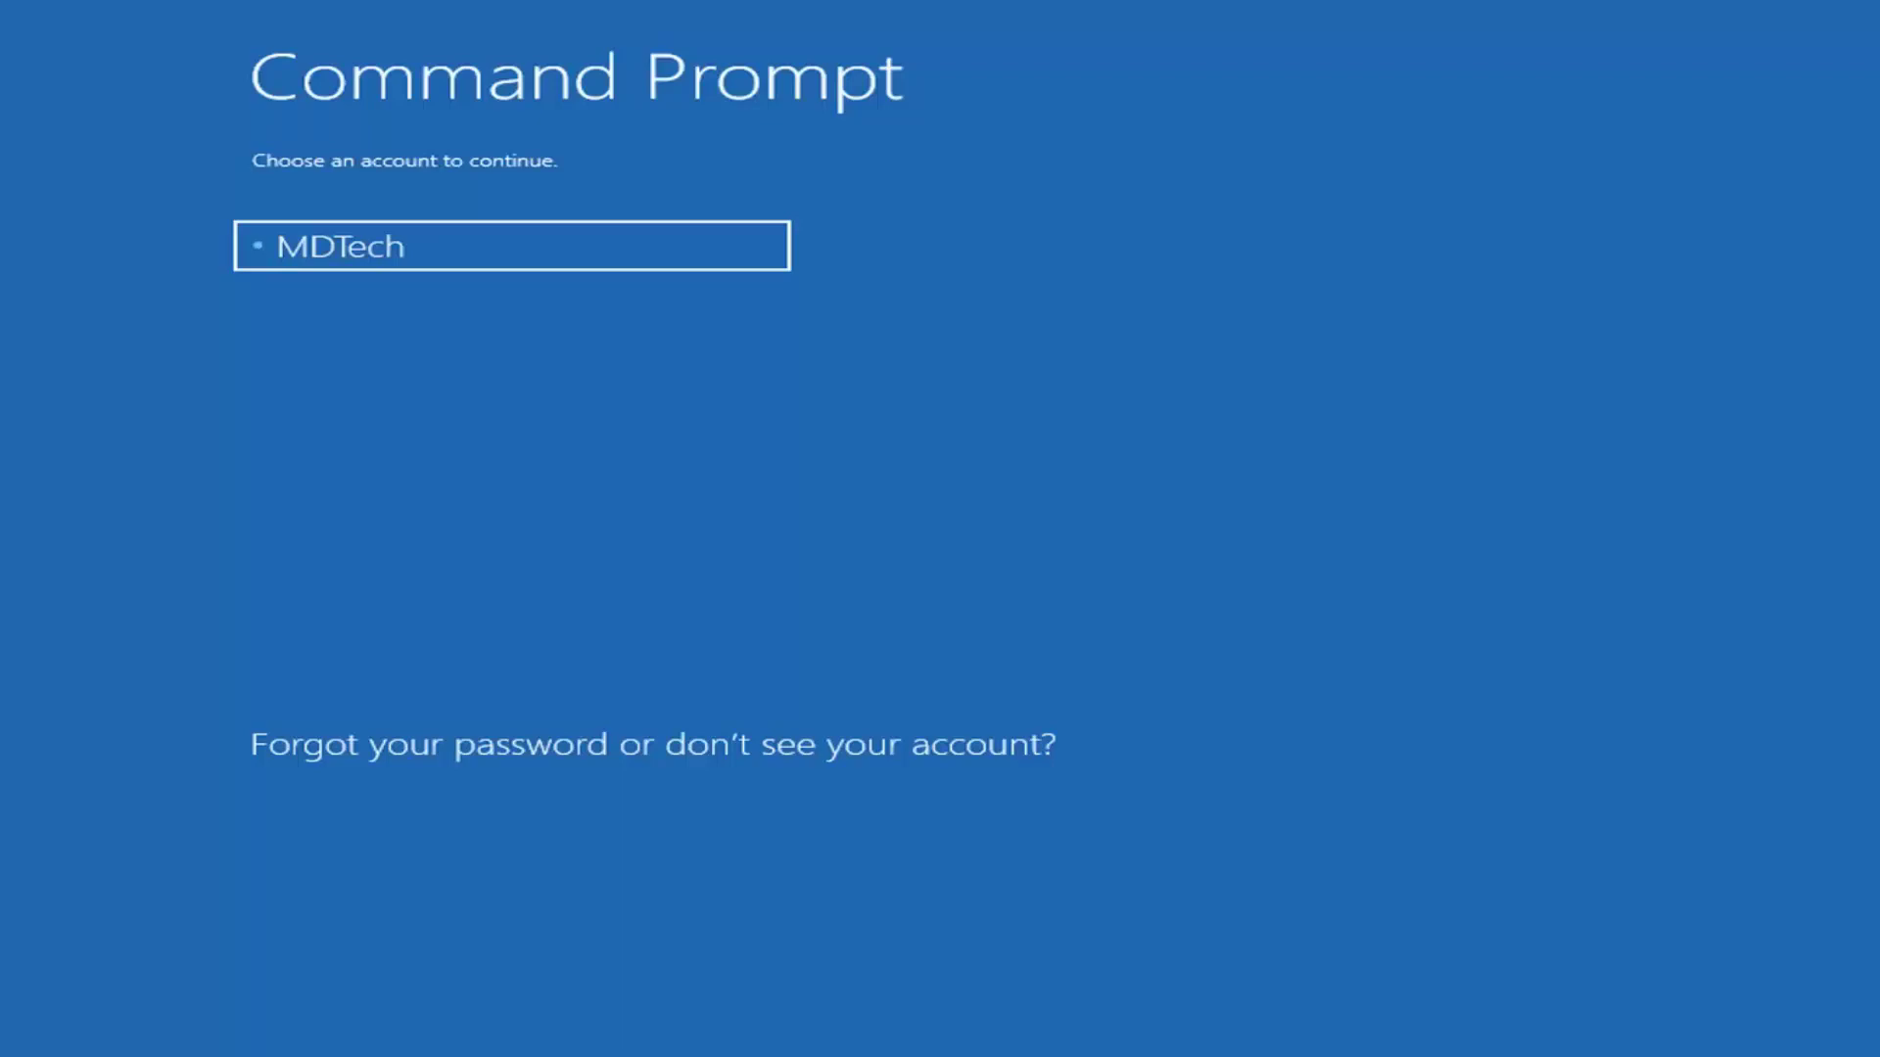
# Continue with the only listed account to open the administrator command prompt
pyautogui.click(389, 245)
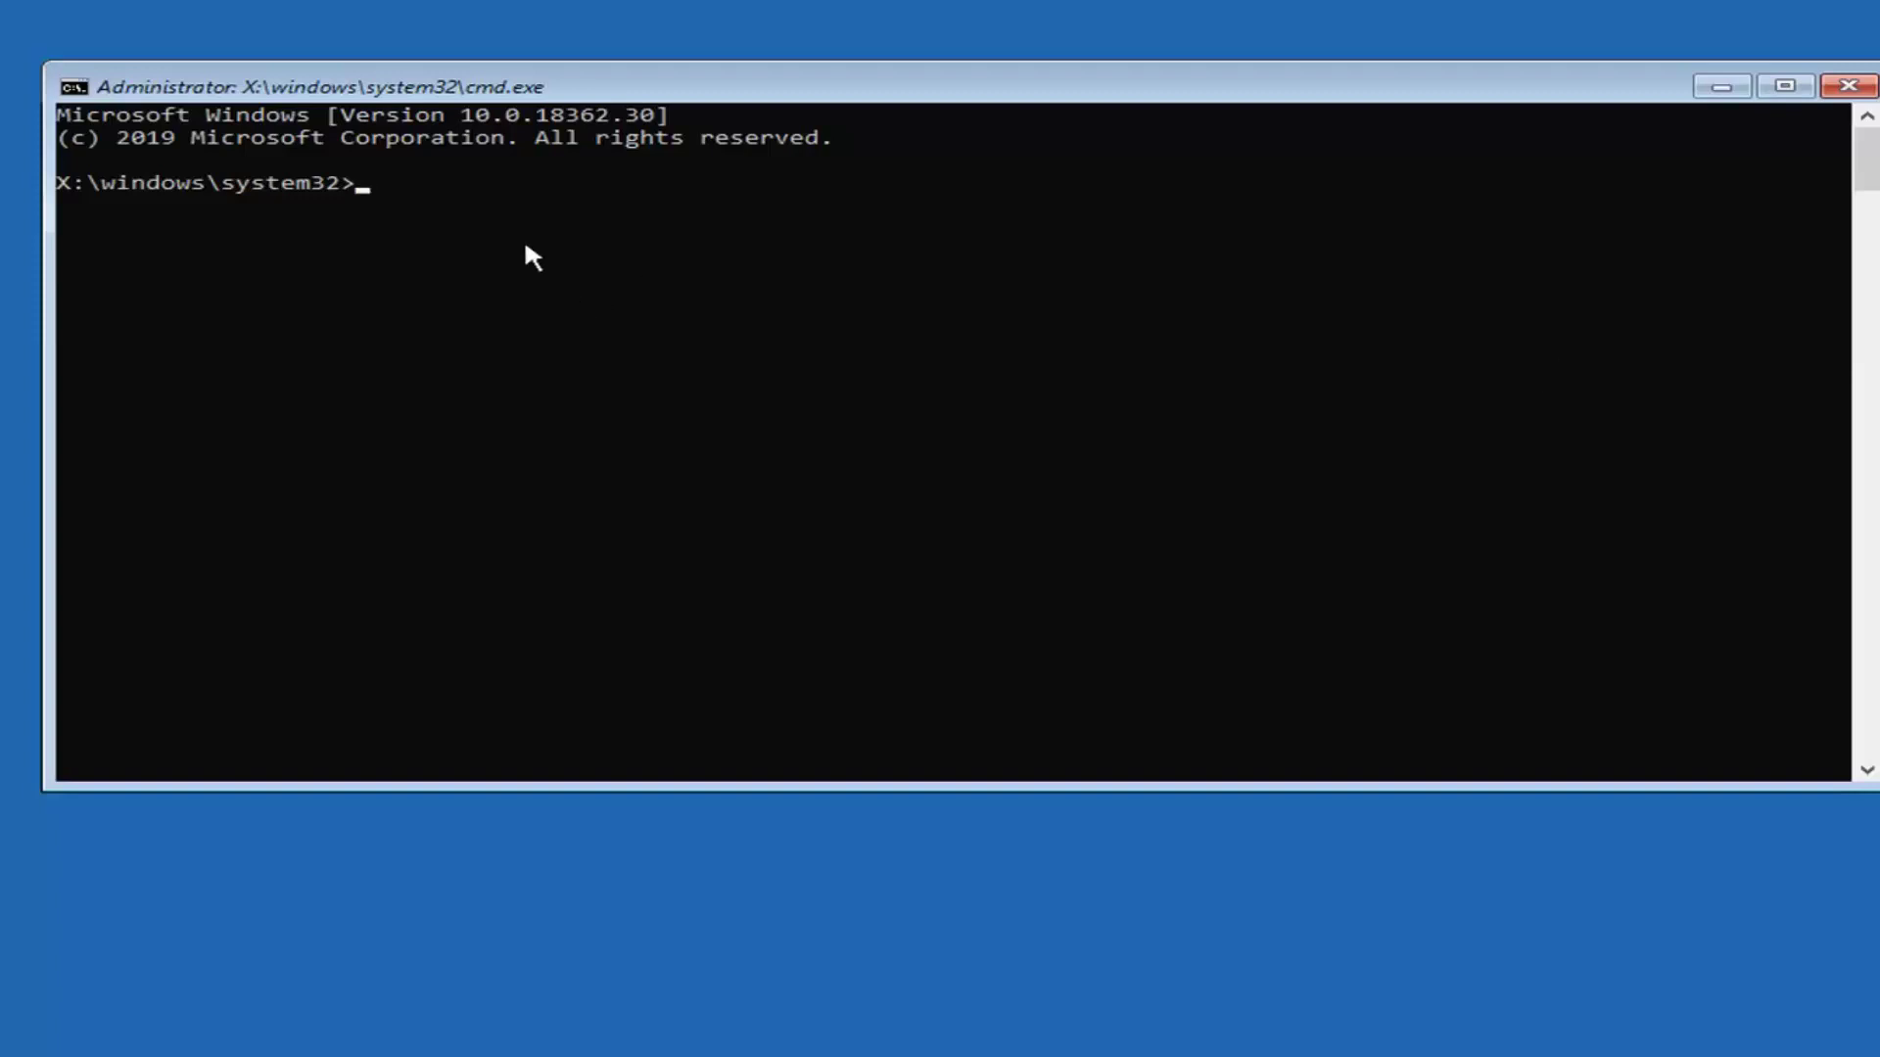
# Run Bootrec /fixmbr to repair the master boot record
pyautogui.write('B')
pyautogui.write('oot')
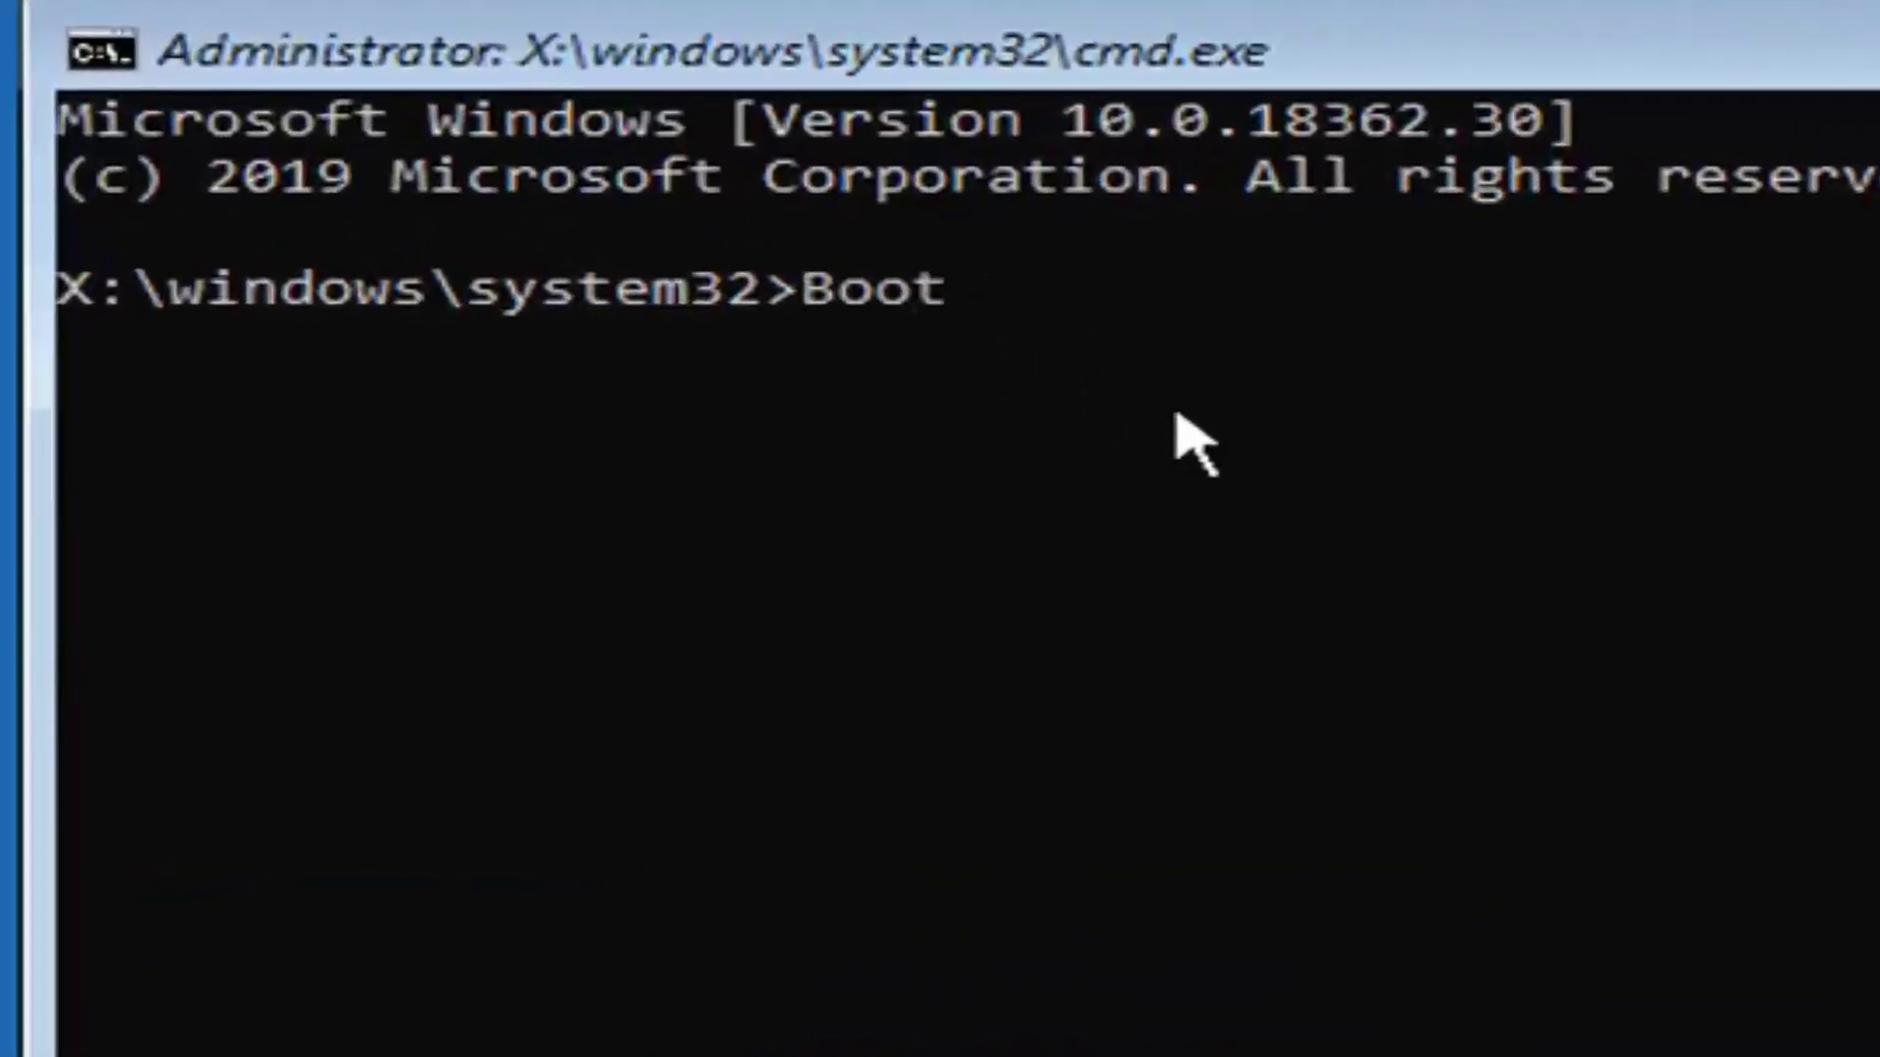
pyautogui.write('rec ')
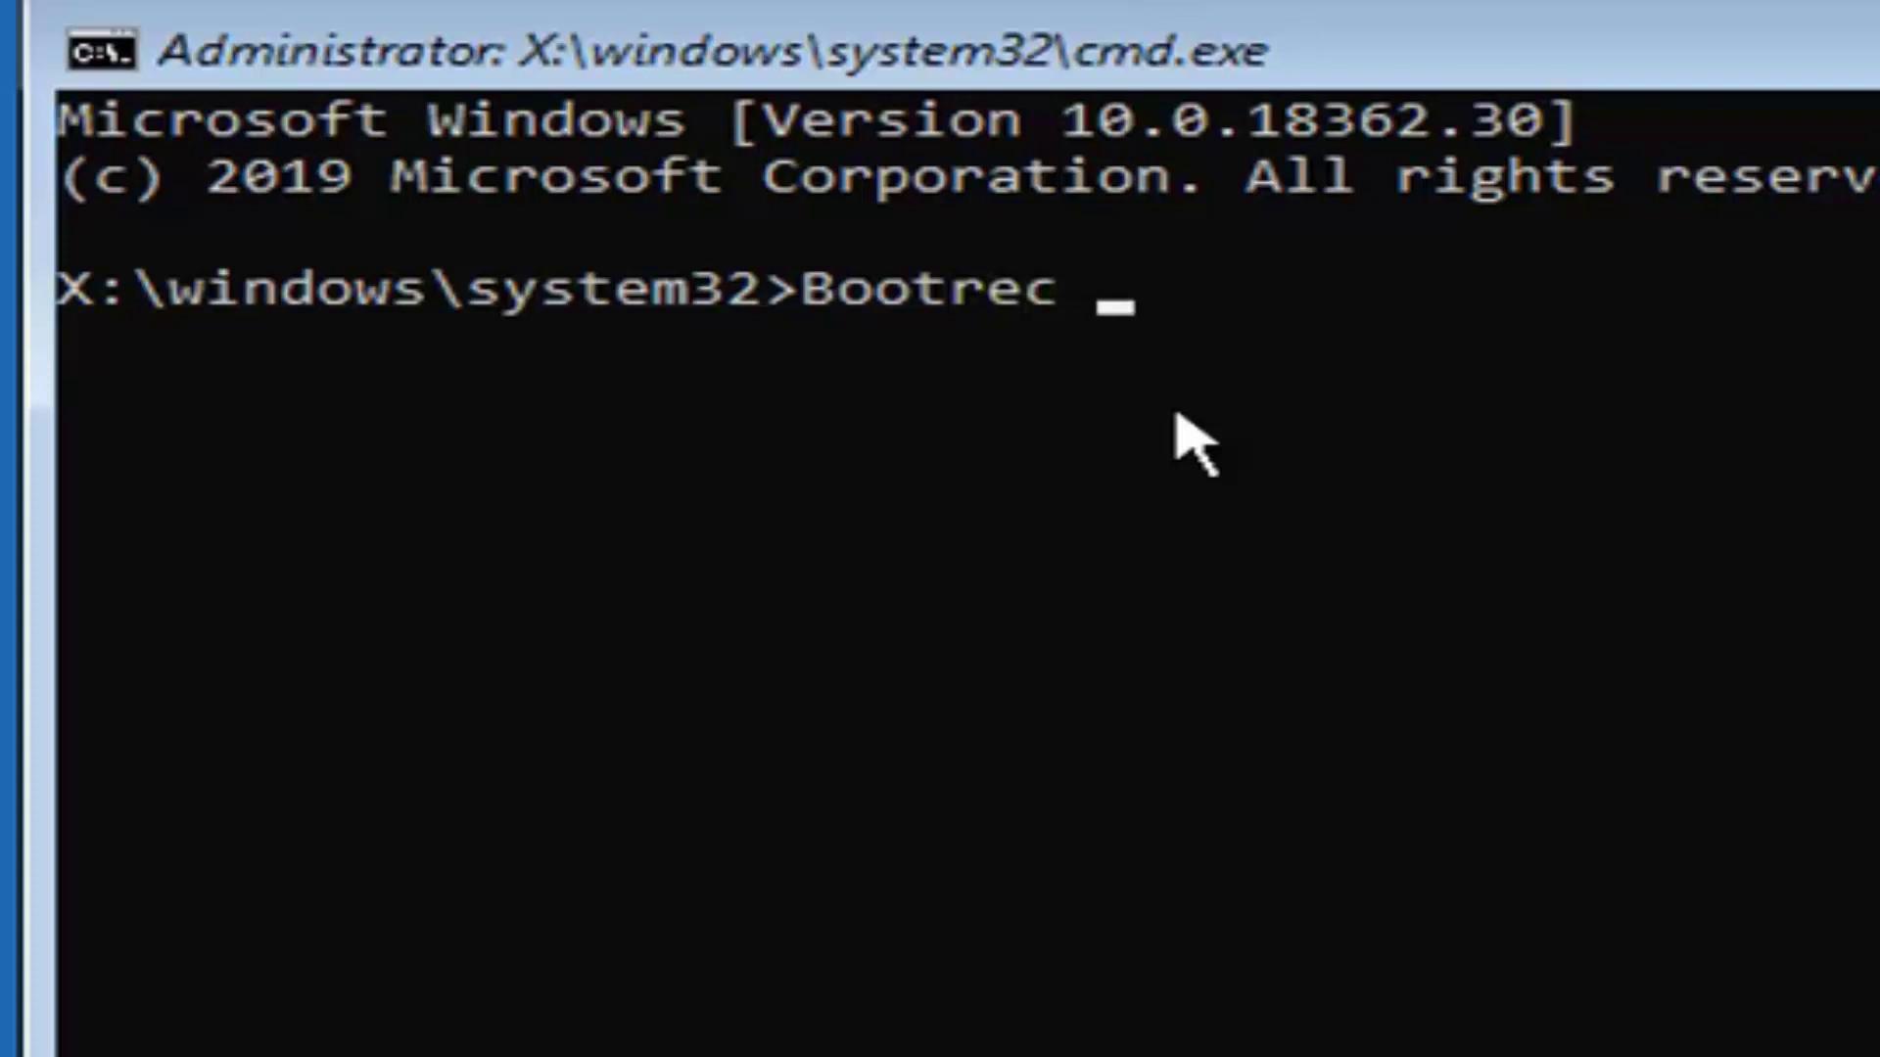
pyautogui.write('/fixmbr')
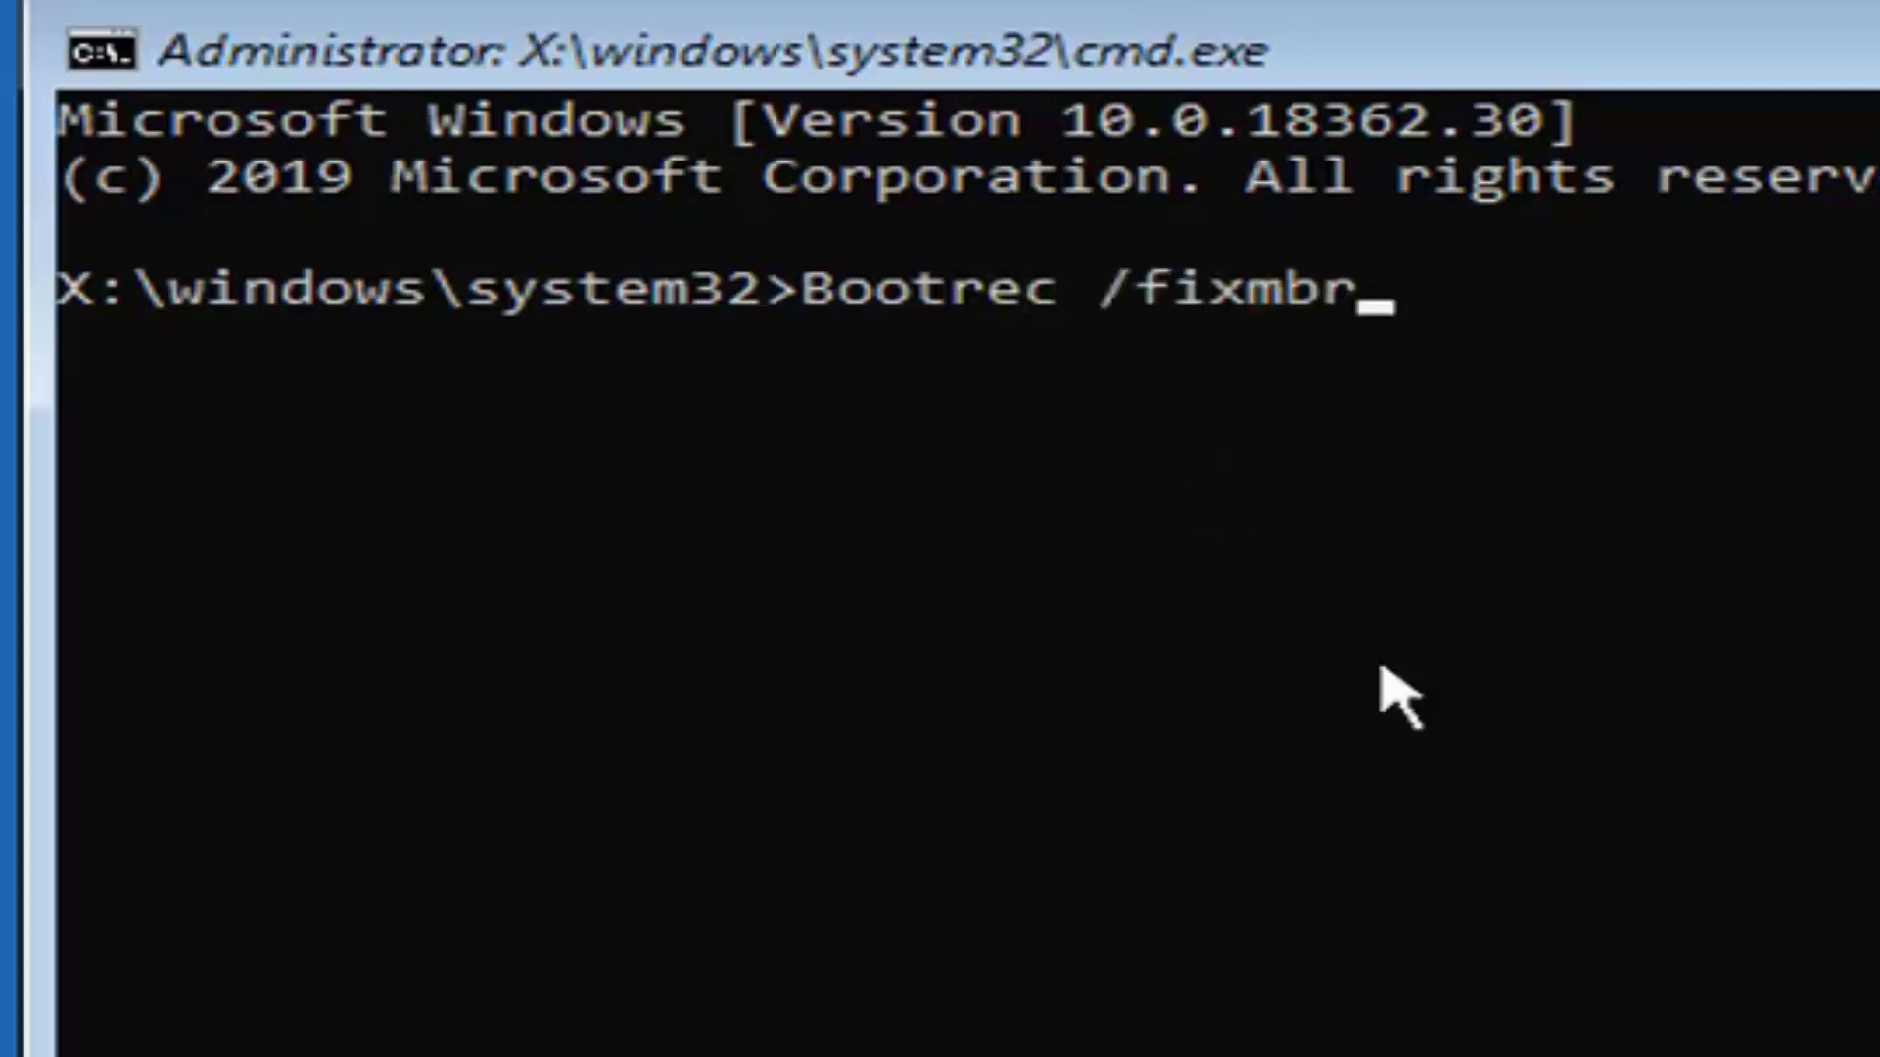
pyautogui.press('Return')
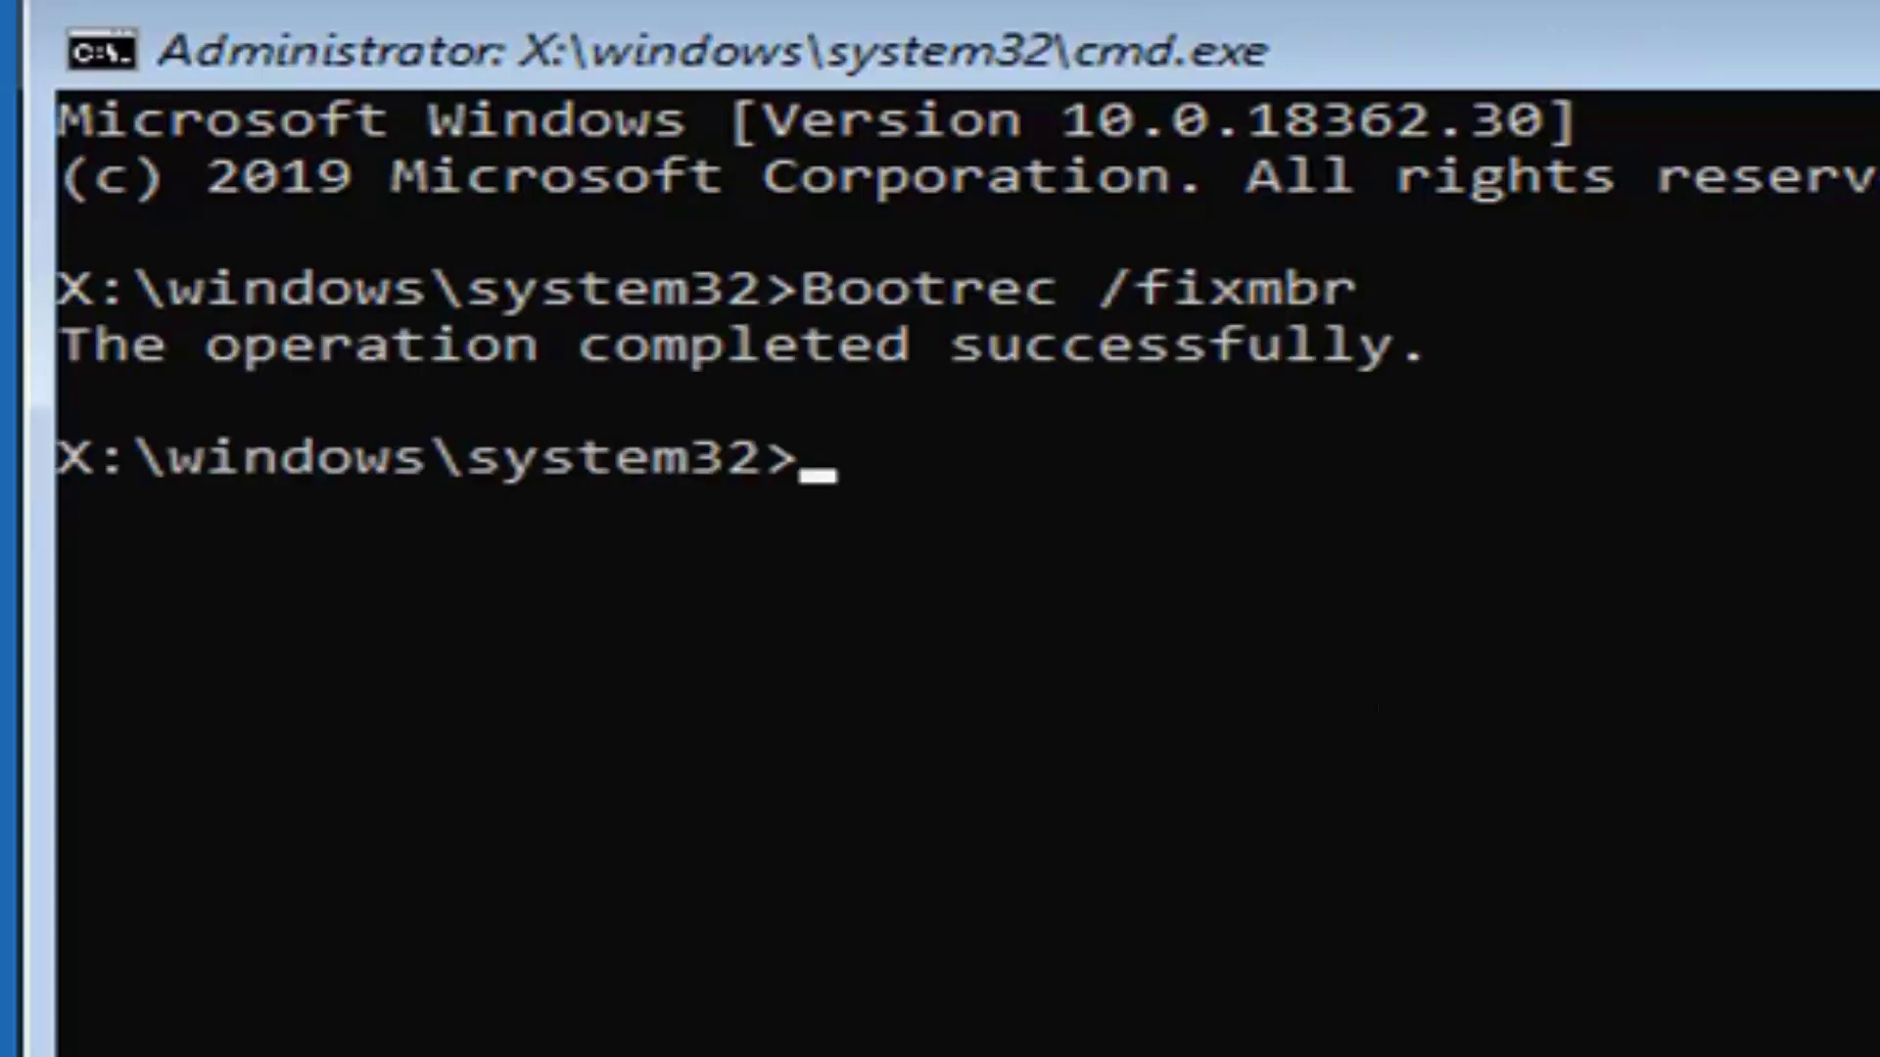
# Export the boot configuration data to c:\bcdcopy with bcdedit /export
pyautogui.write('bcdedit')
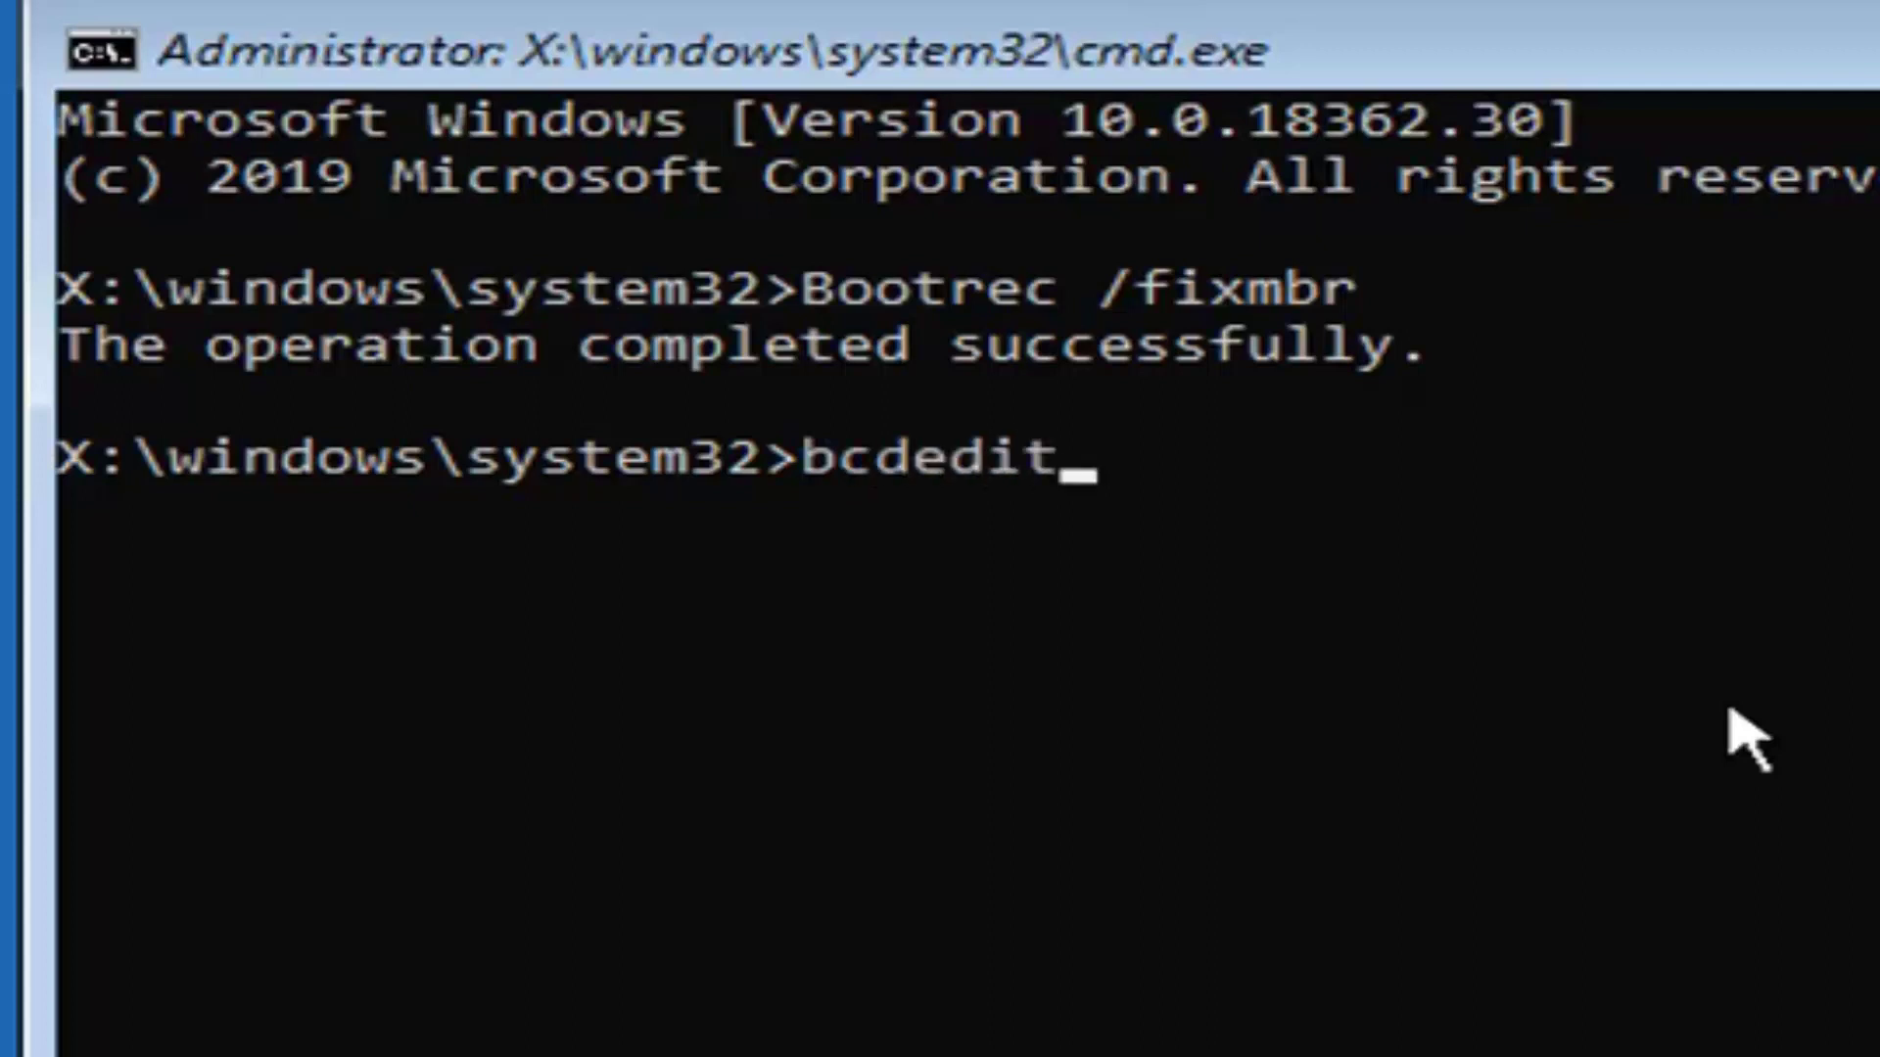
pyautogui.write(' /export')
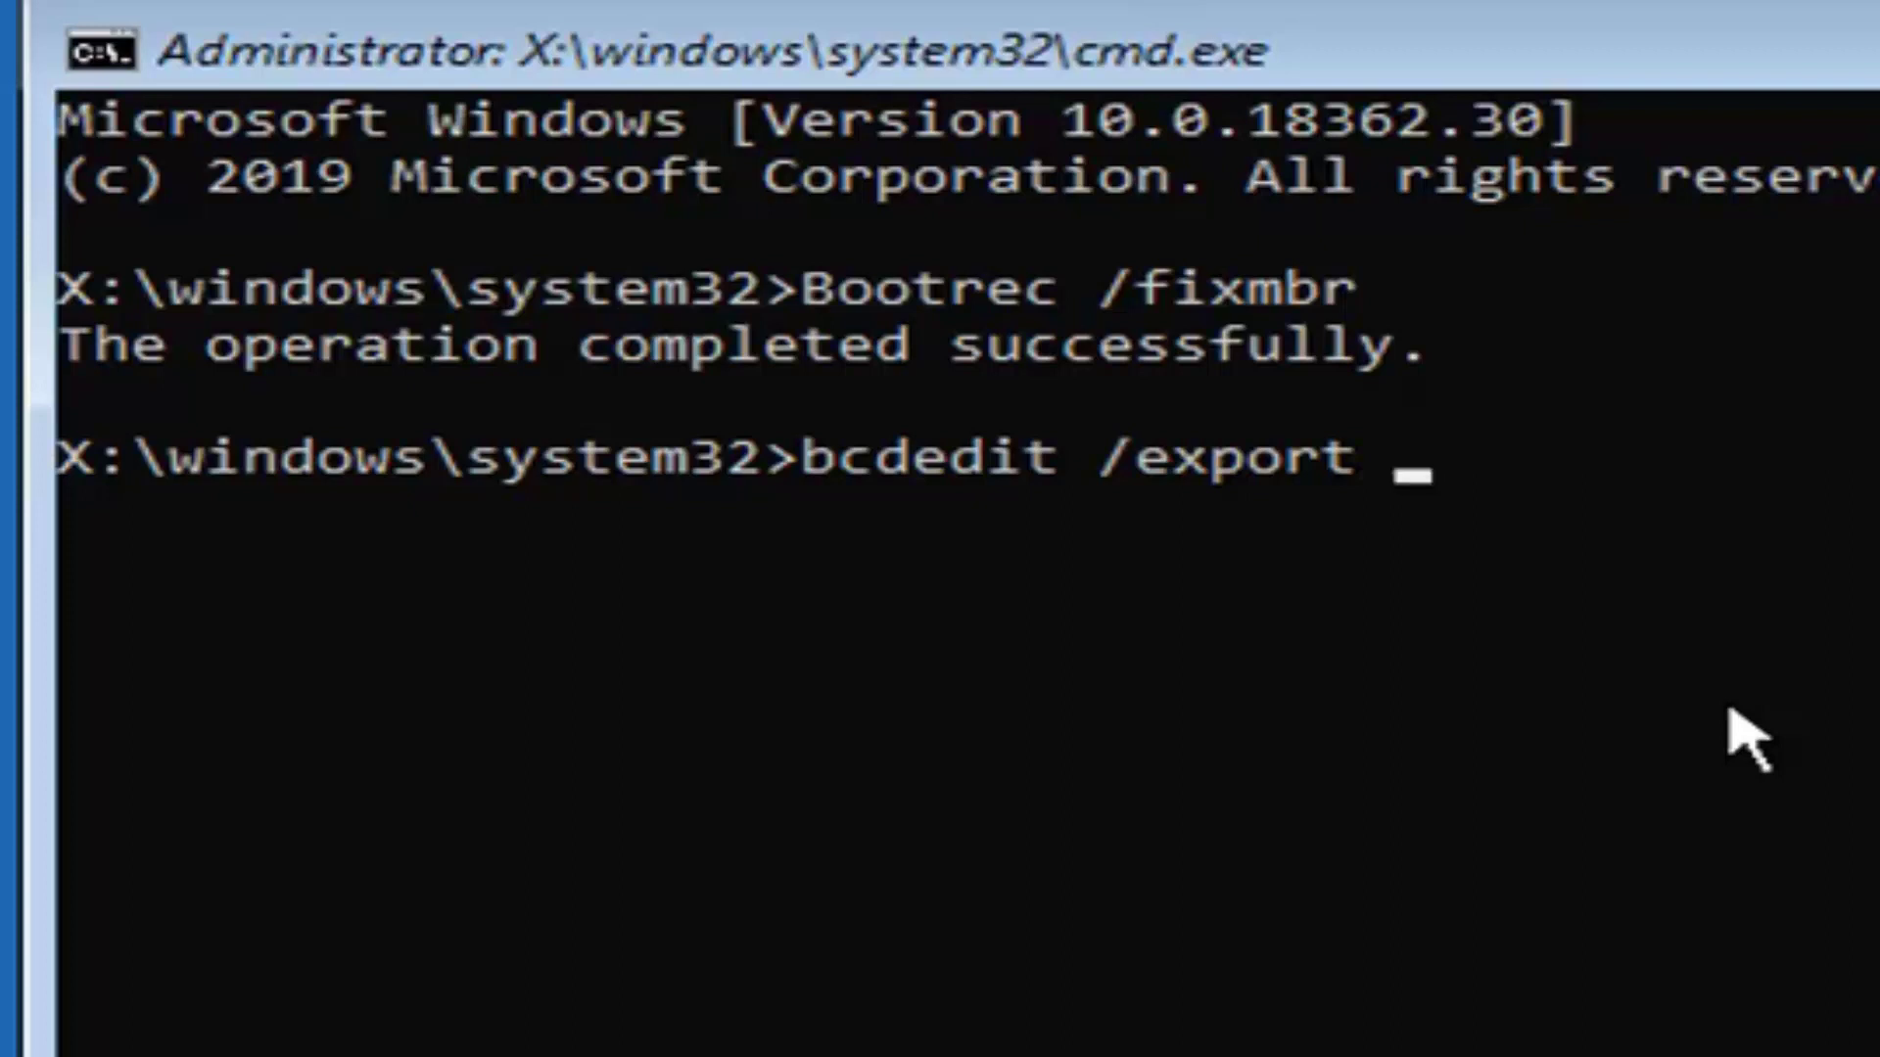
pyautogui.write(' c:')
pyautogui.write('\\')
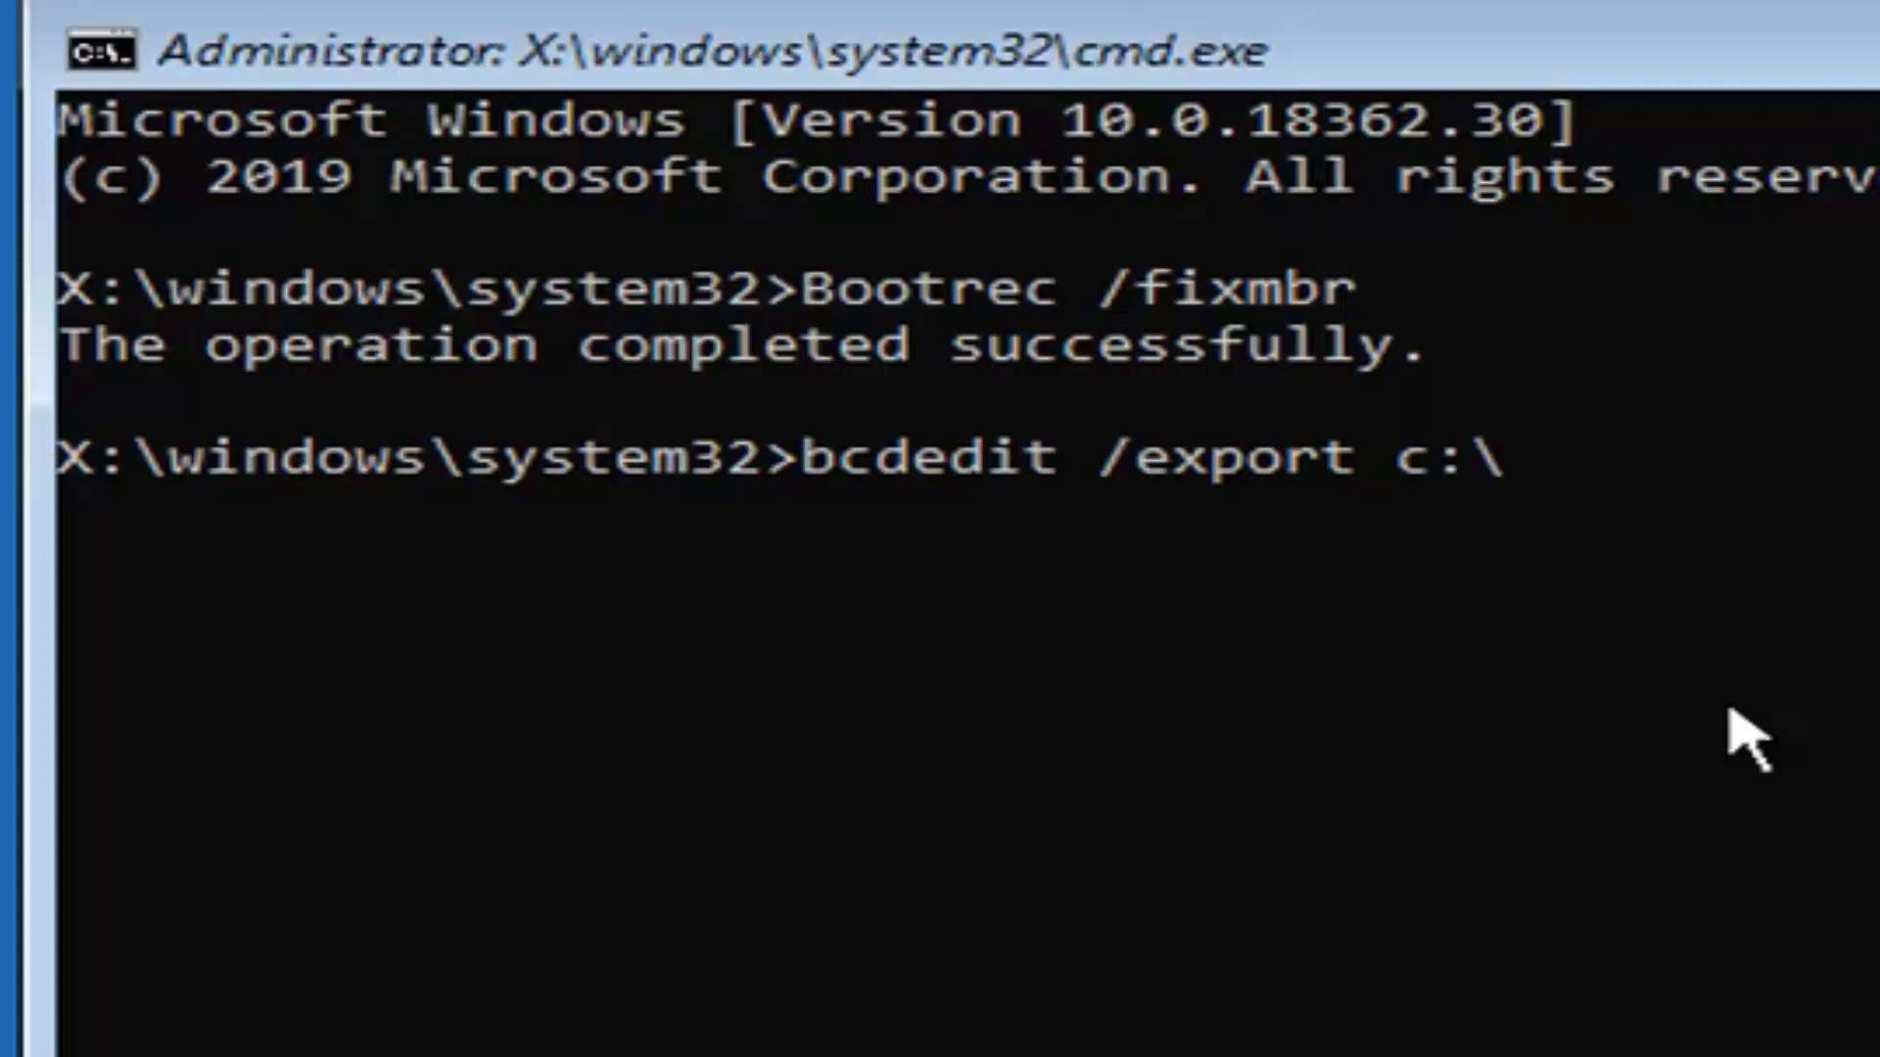
pyautogui.write('bcd')
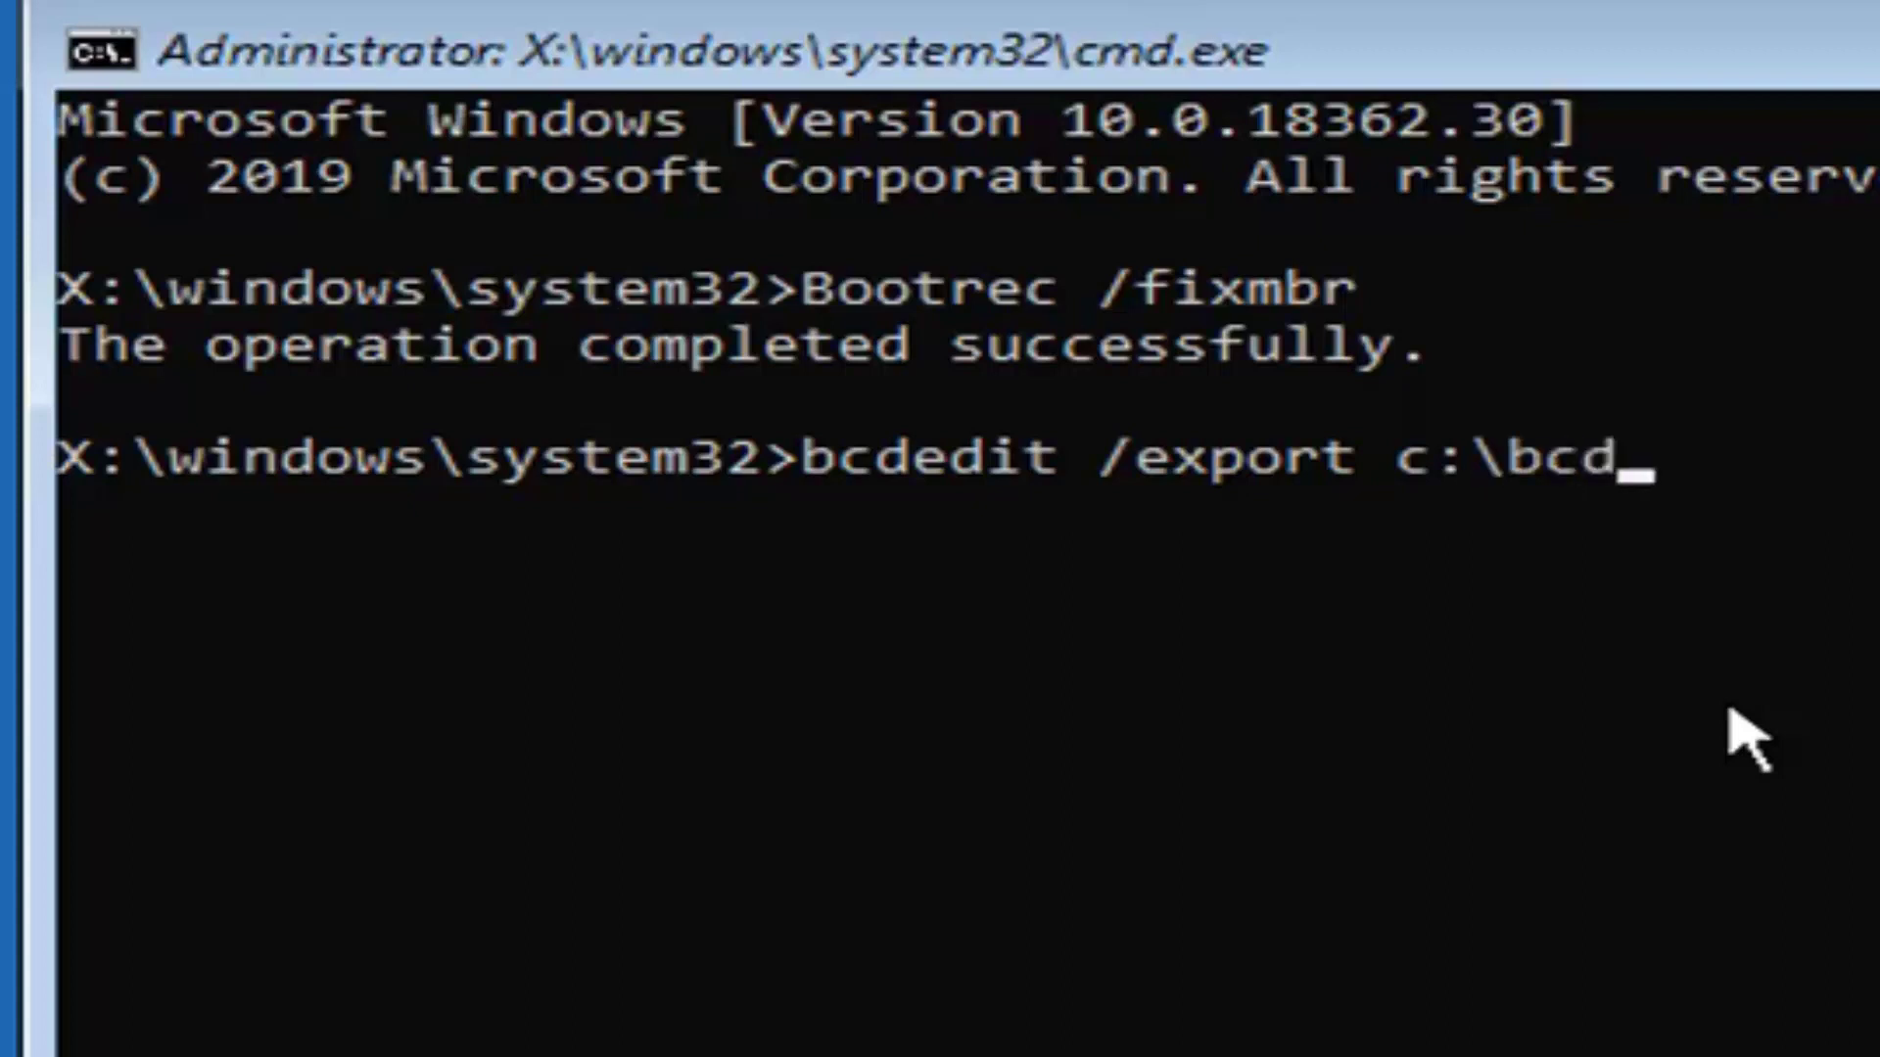
pyautogui.write('copy')
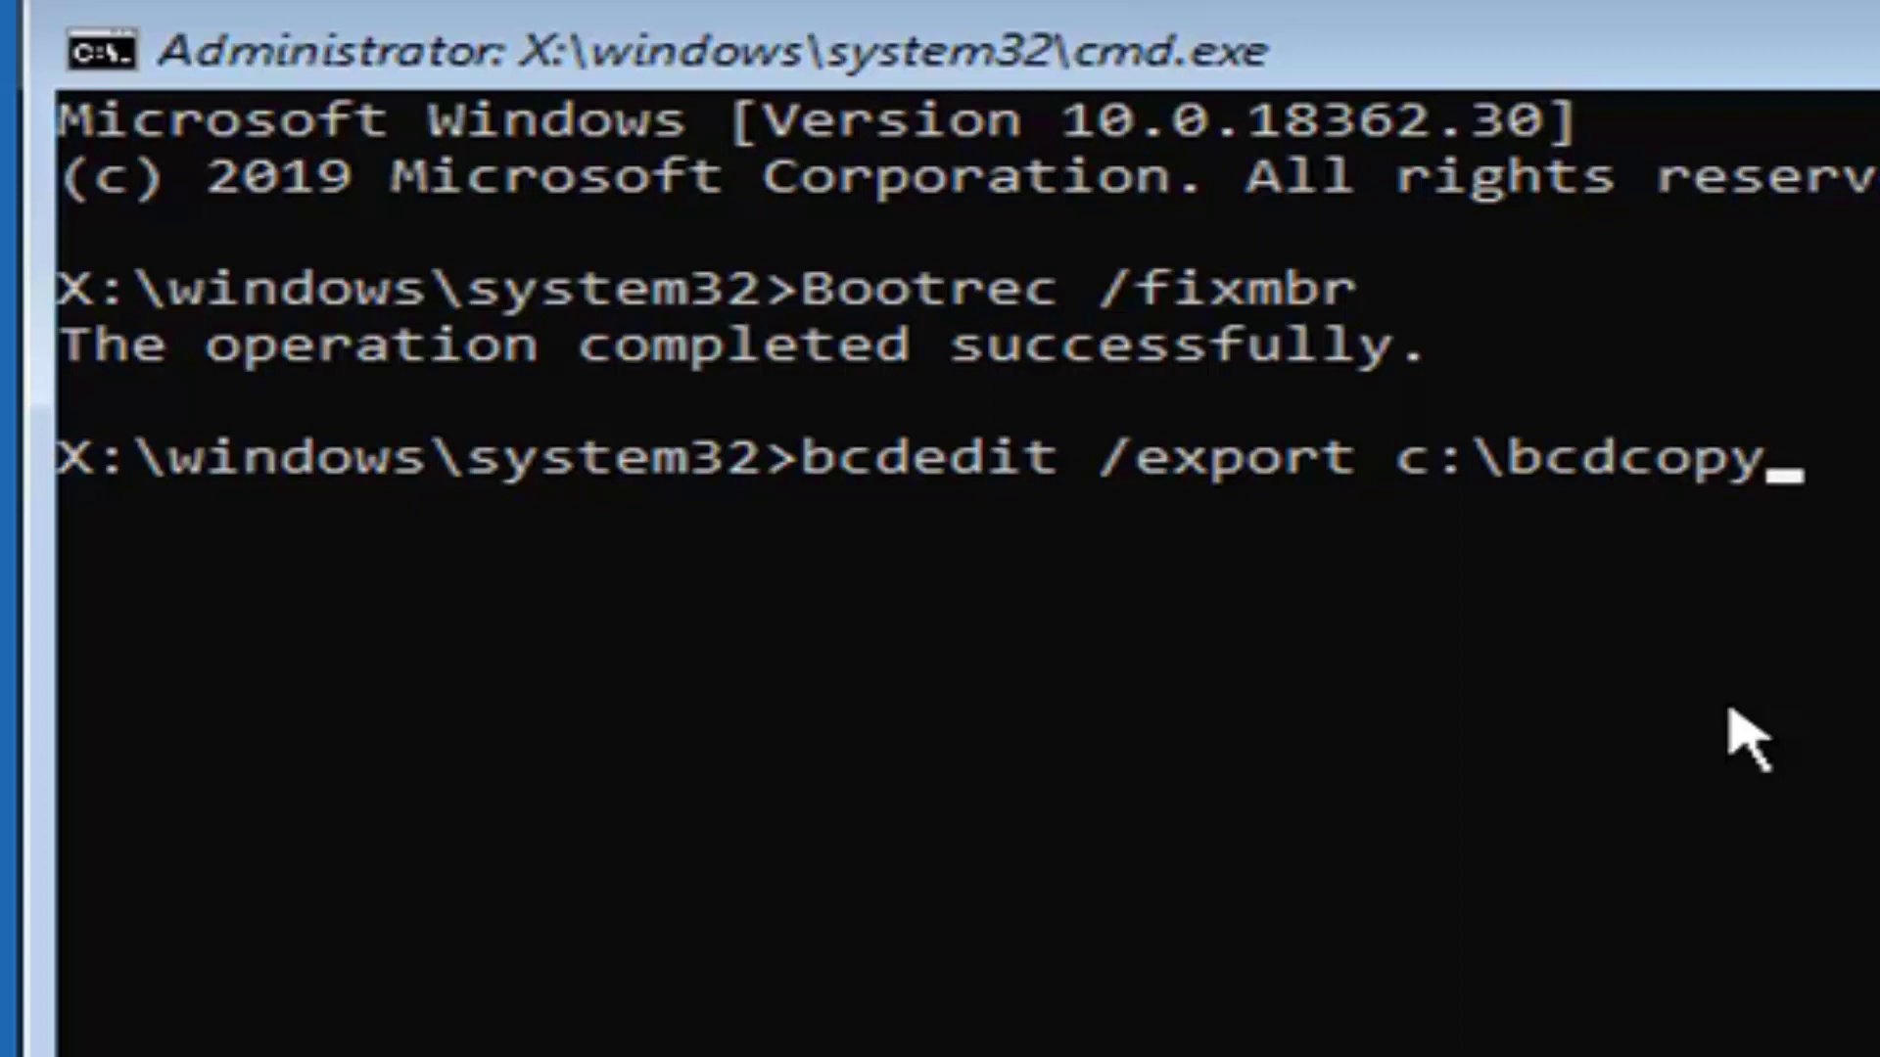
pyautogui.press('Return')
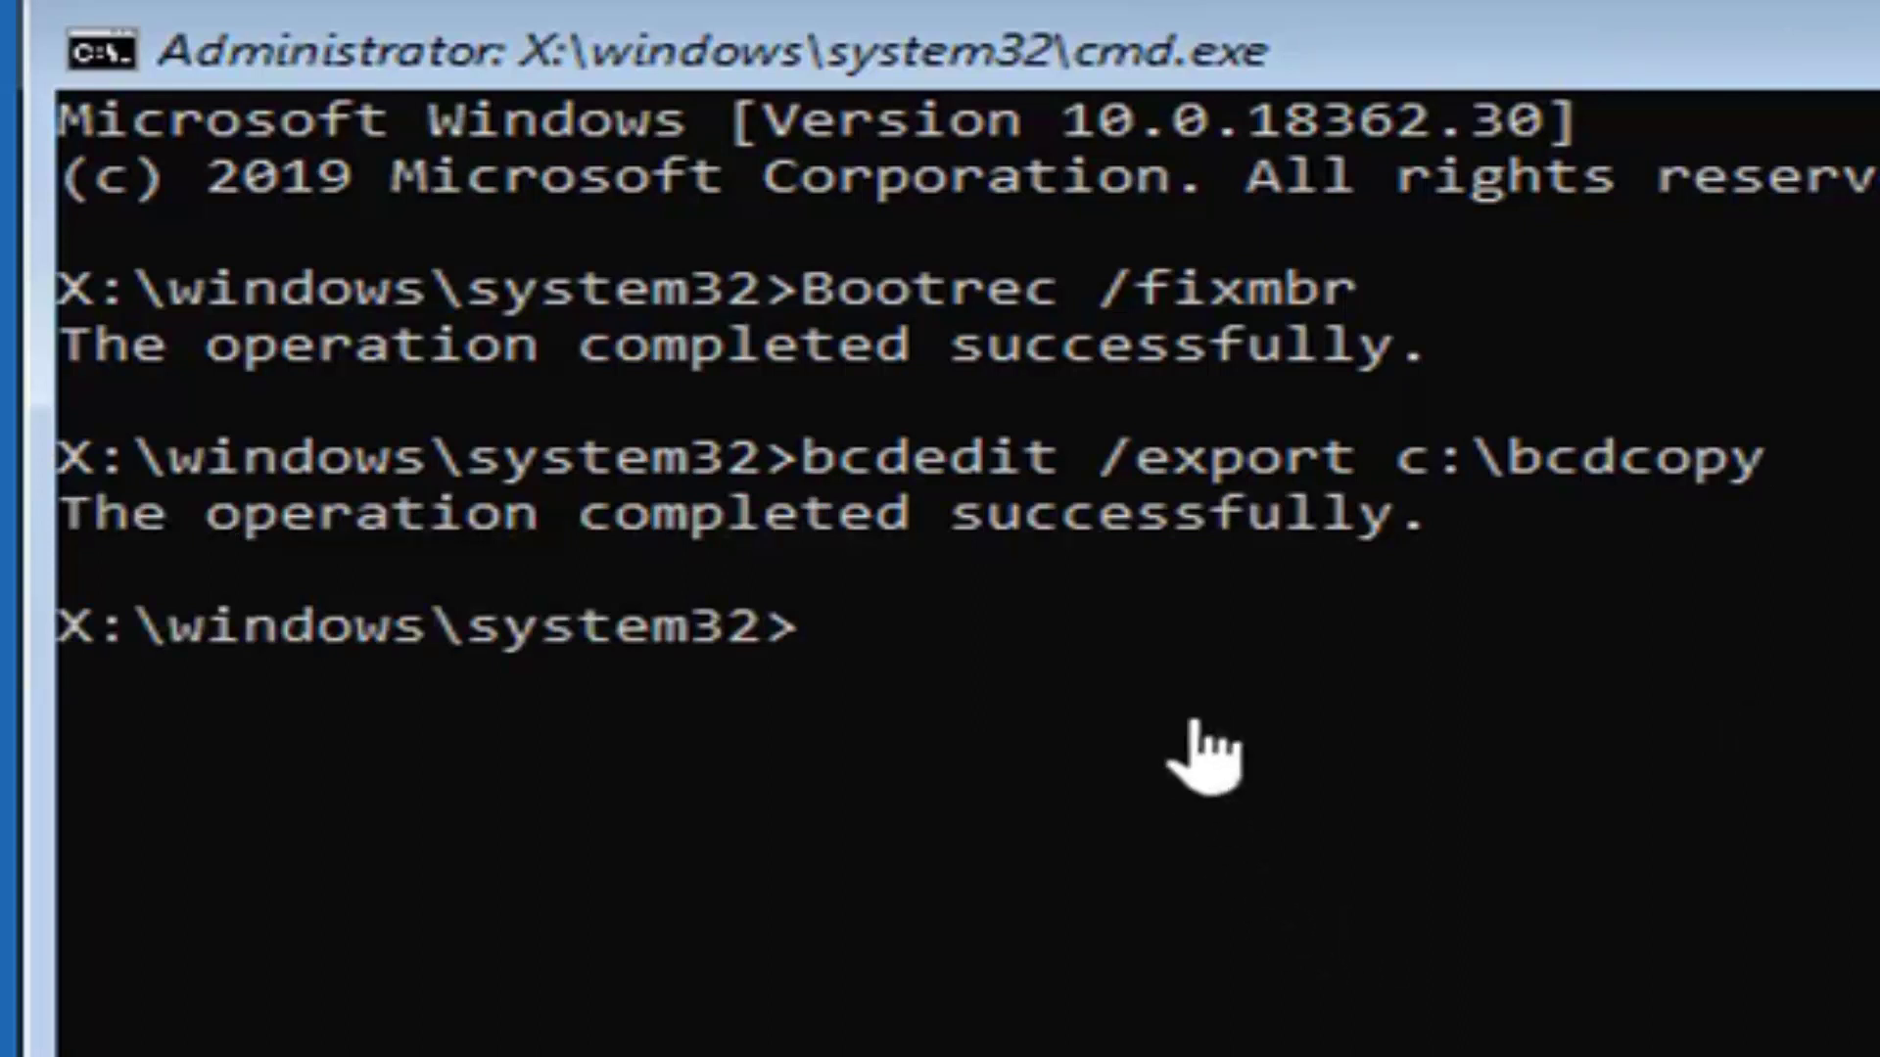
# Clear the hidden, read-only and system attributes on c:\boot\bcd with attrib -h -r -s
pyautogui.write('att')
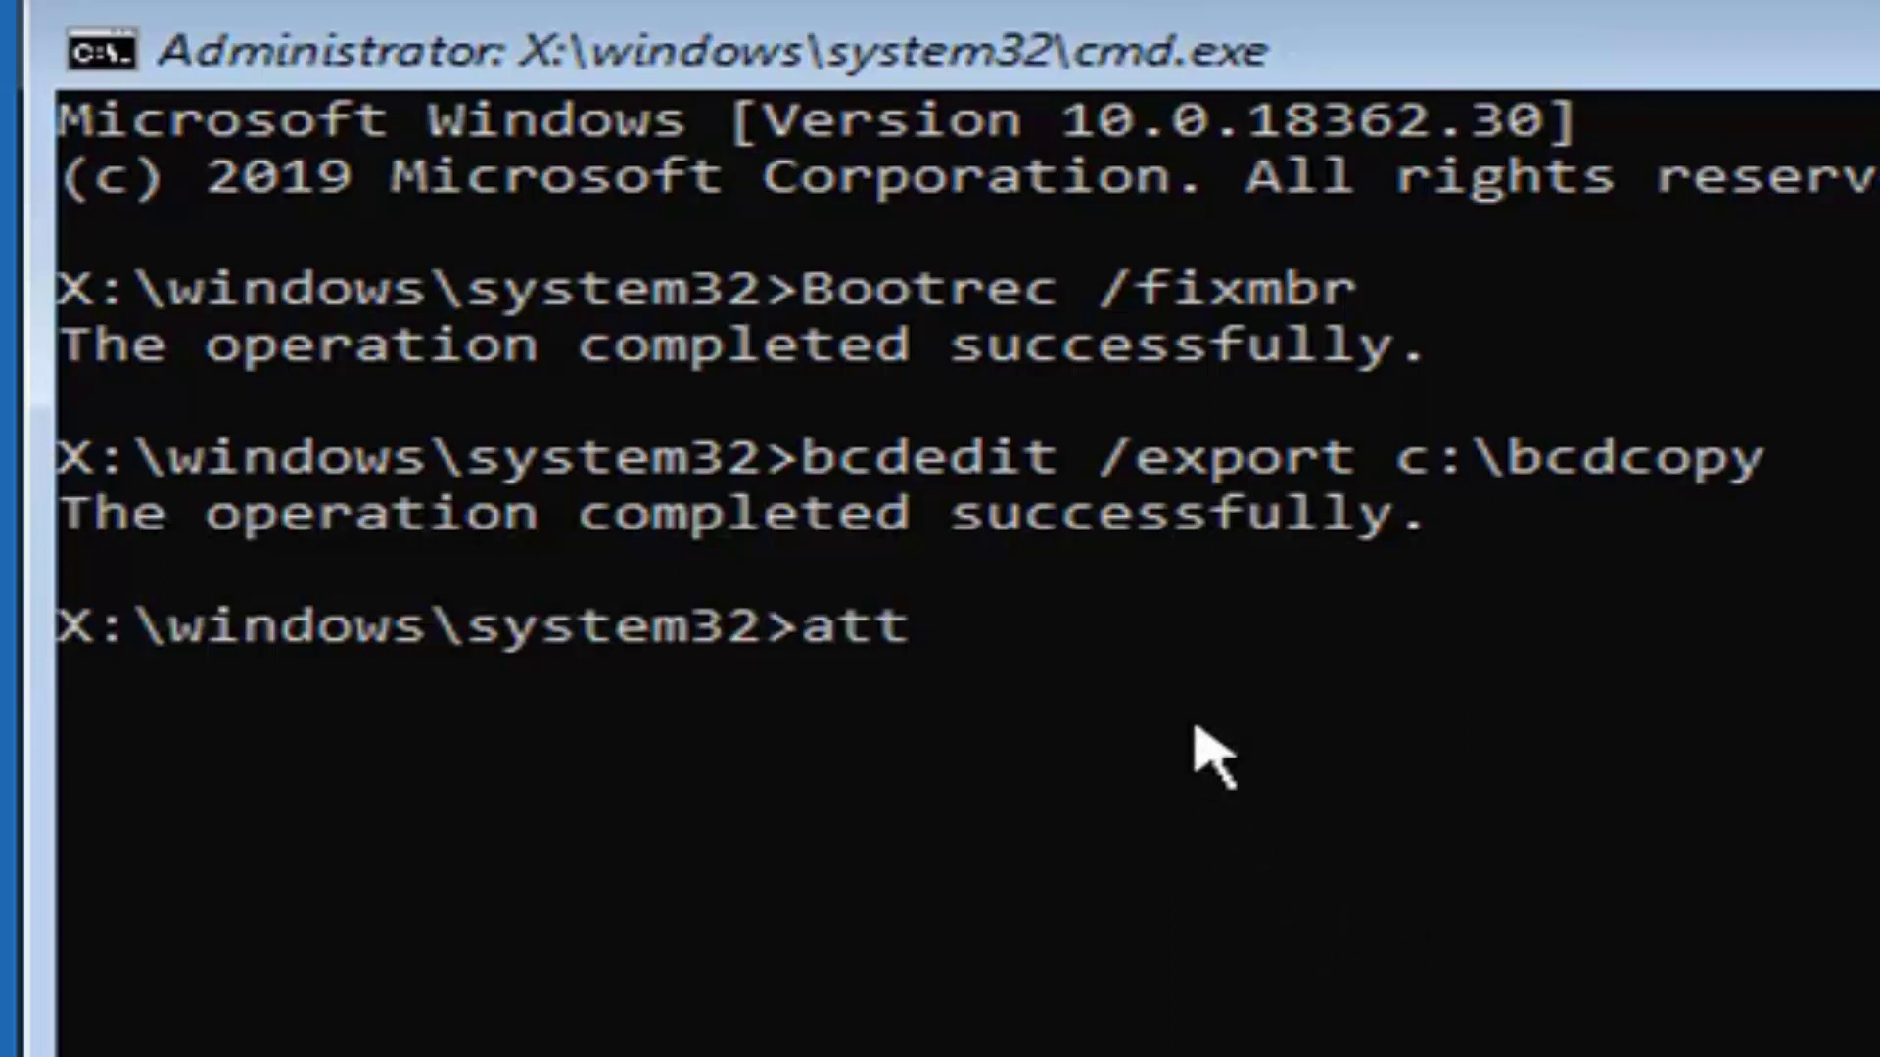
pyautogui.write('rib ')
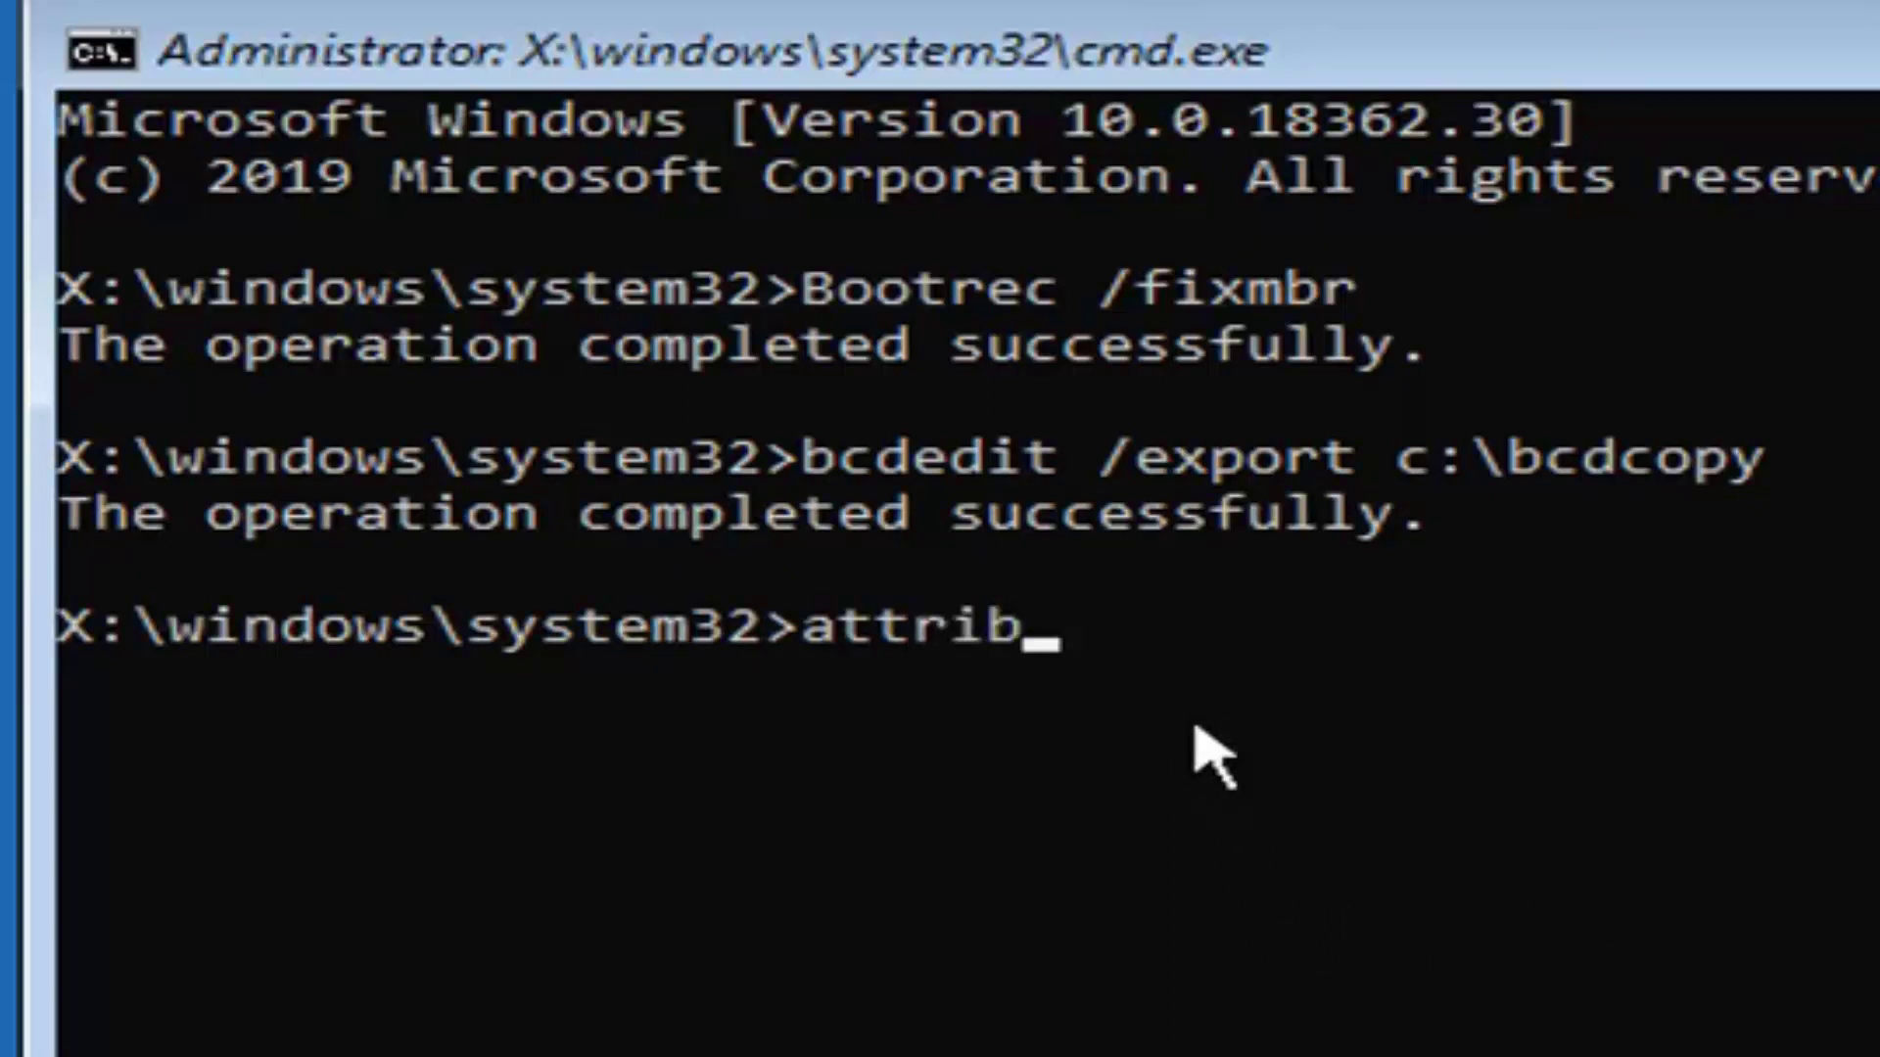
pyautogui.write('c:\\boot')
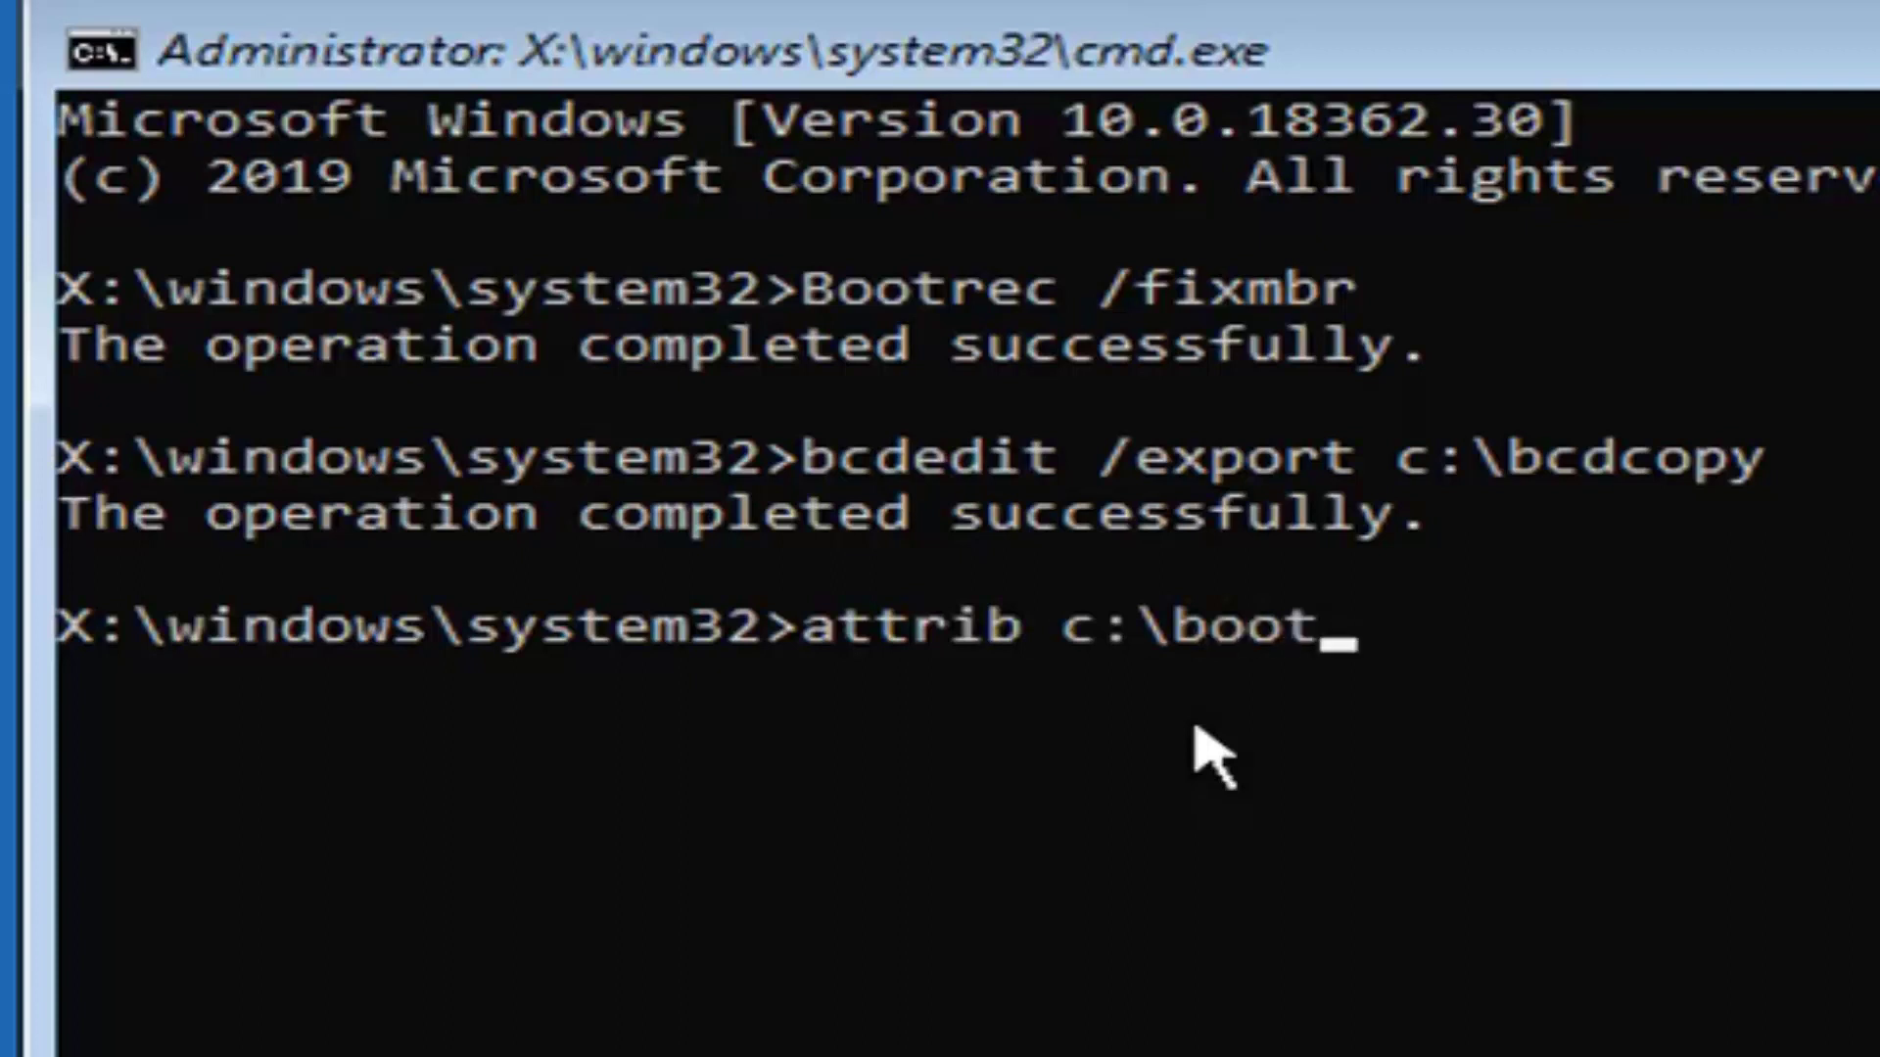
pyautogui.write('\\')
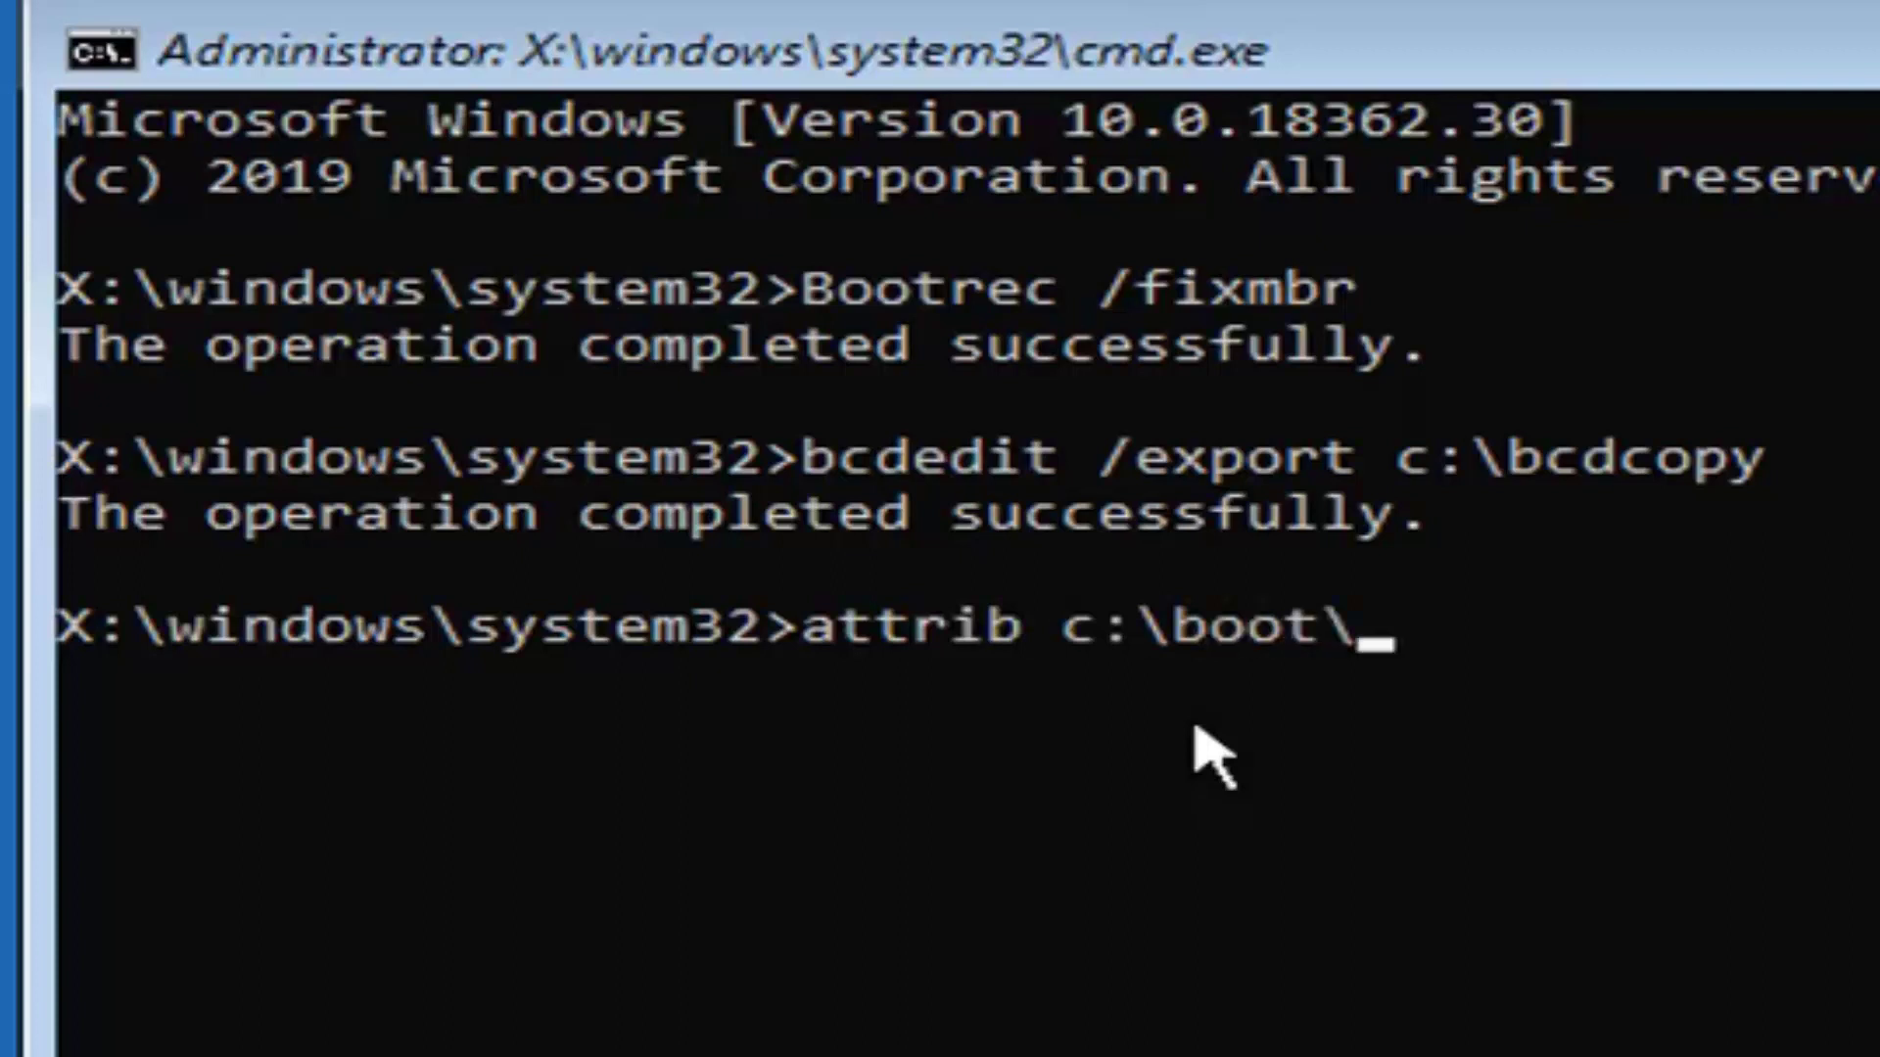
pyautogui.write('bcd')
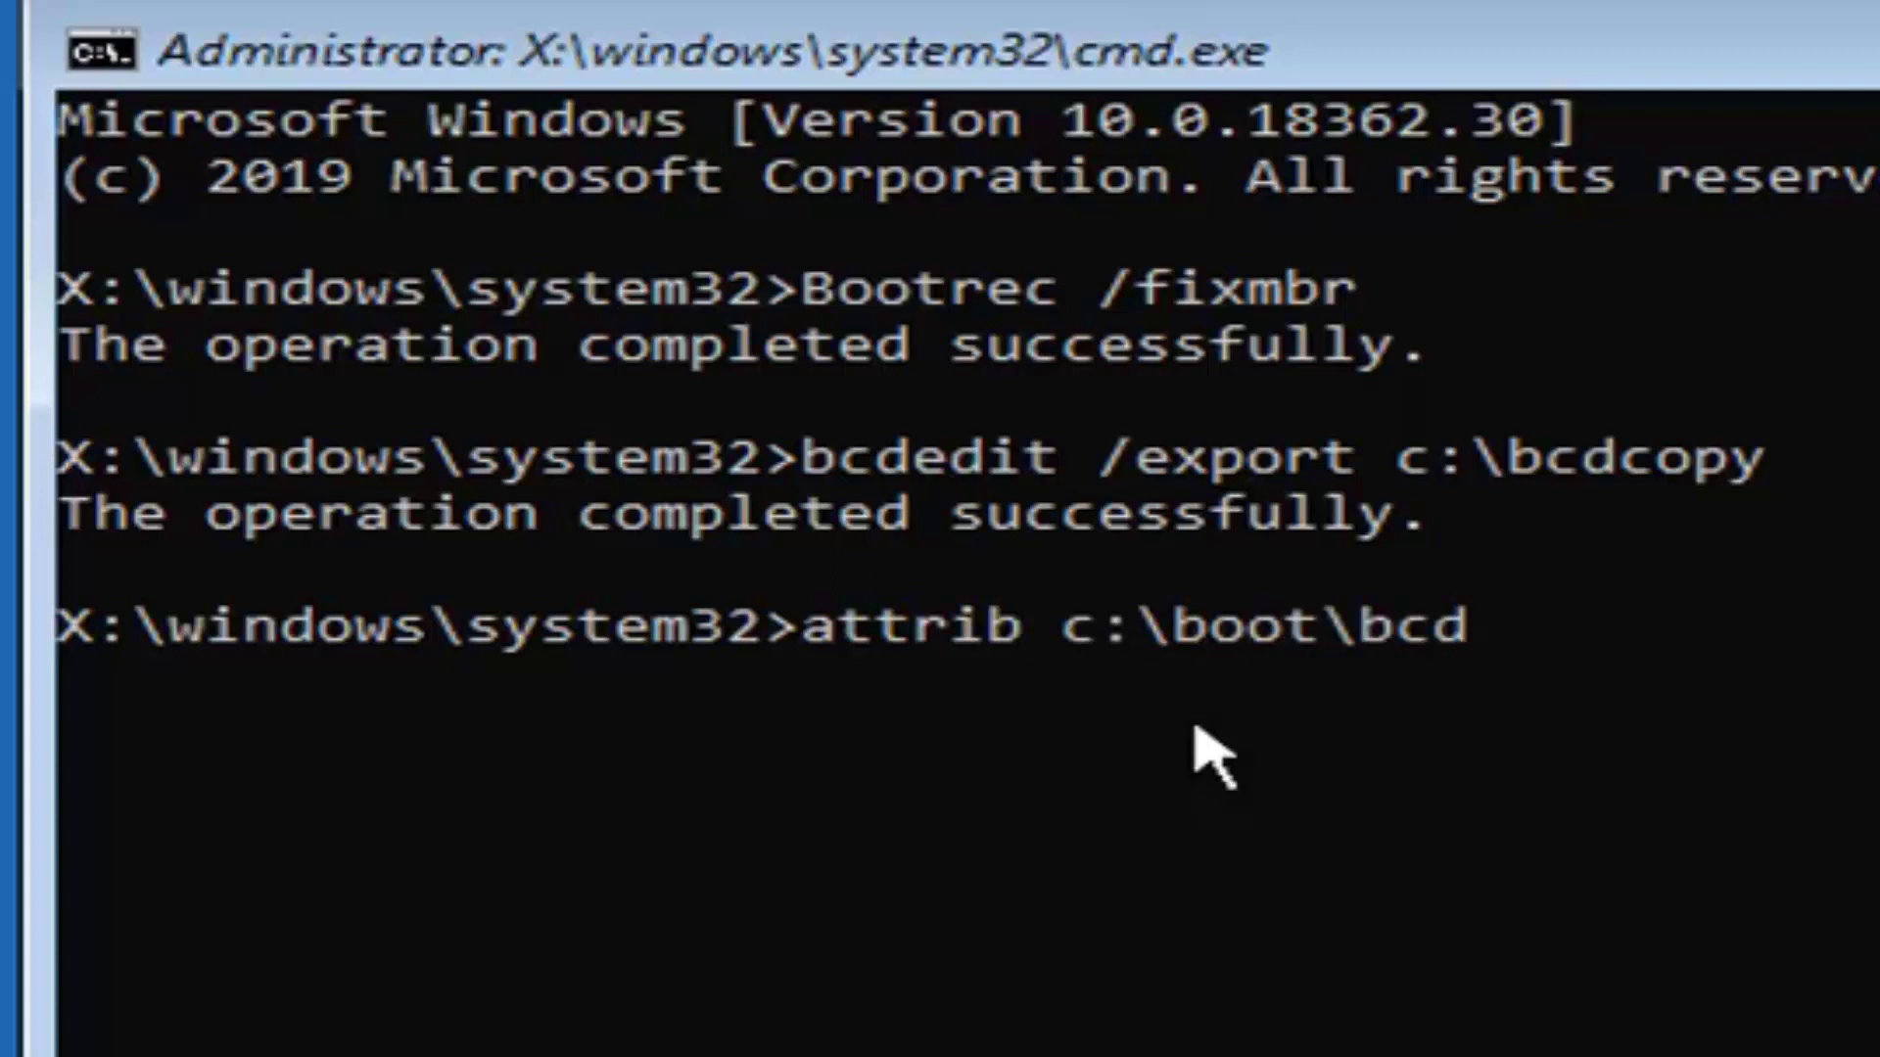
pyautogui.write(' -h -r')
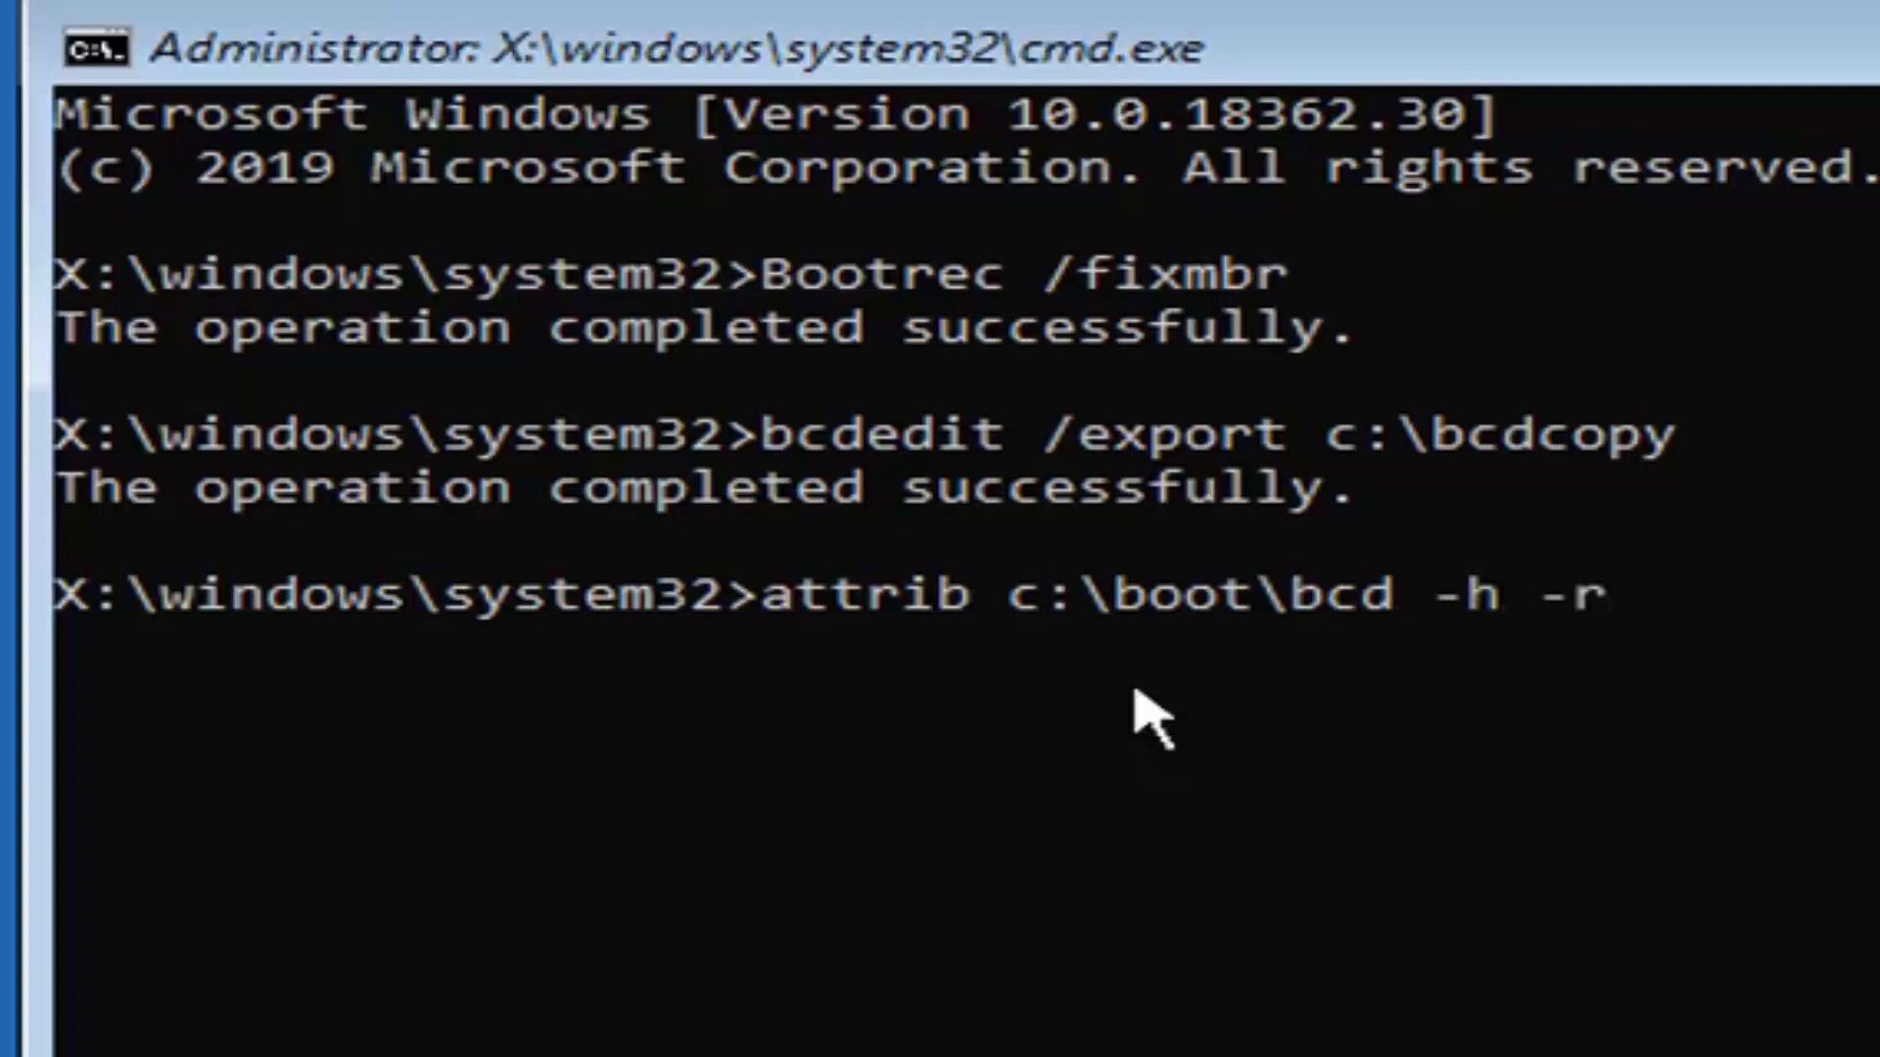
pyautogui.write(' -s')
pyautogui.press('Return')
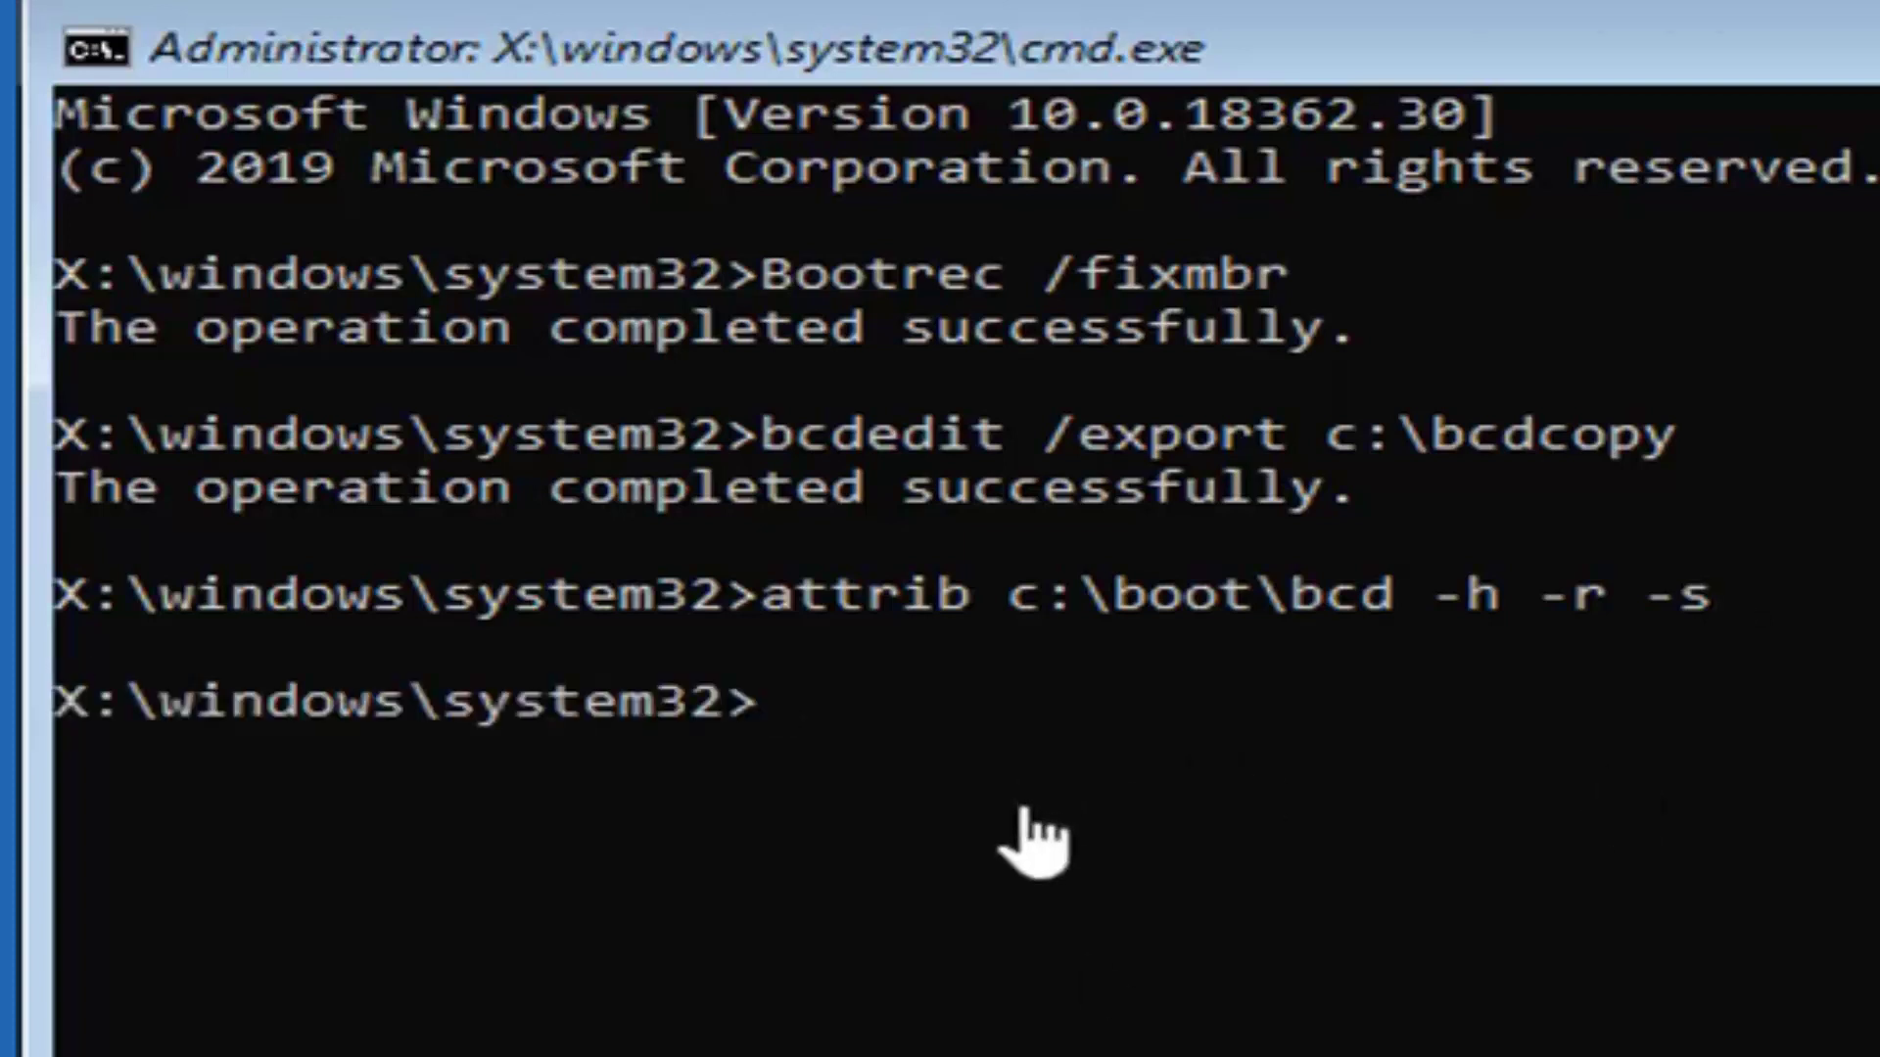
# Enter the command ren c:\boot\bcd bcd.copy at the prompt
pyautogui.write('ren ')
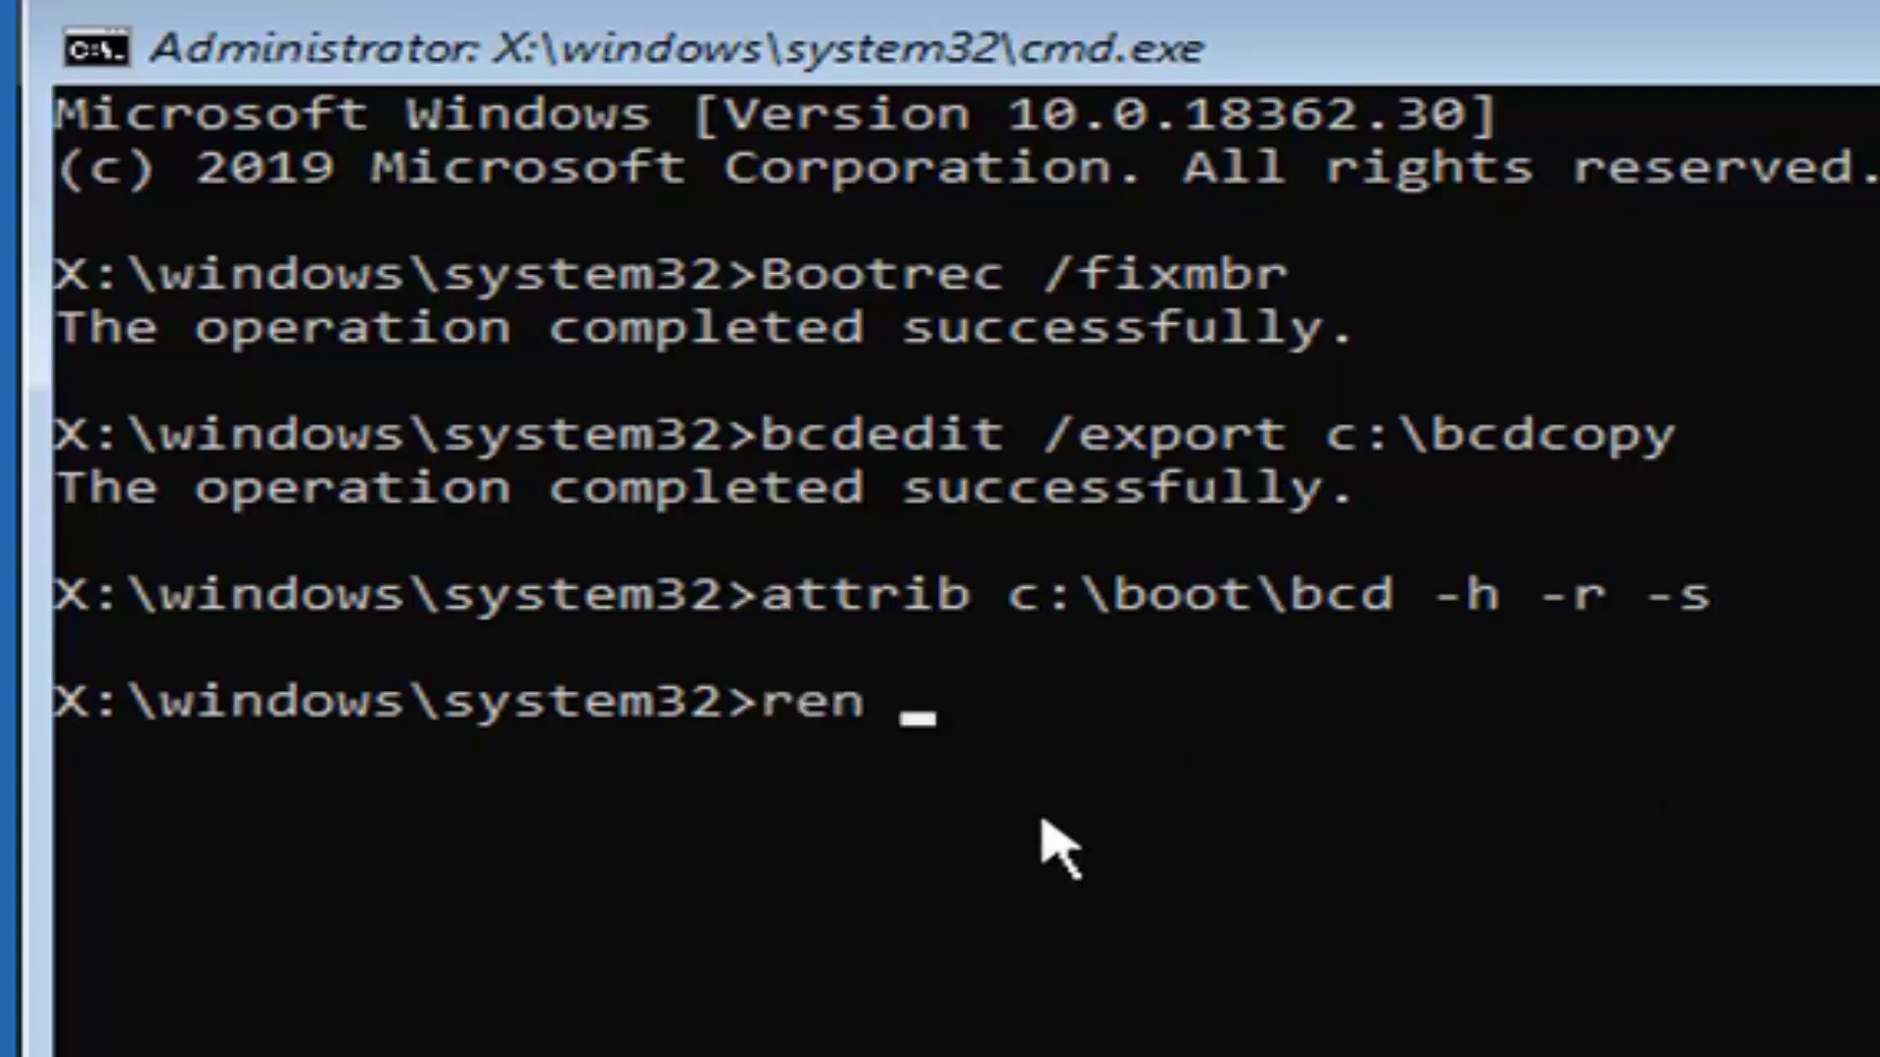
pyautogui.write('c:\\boot')
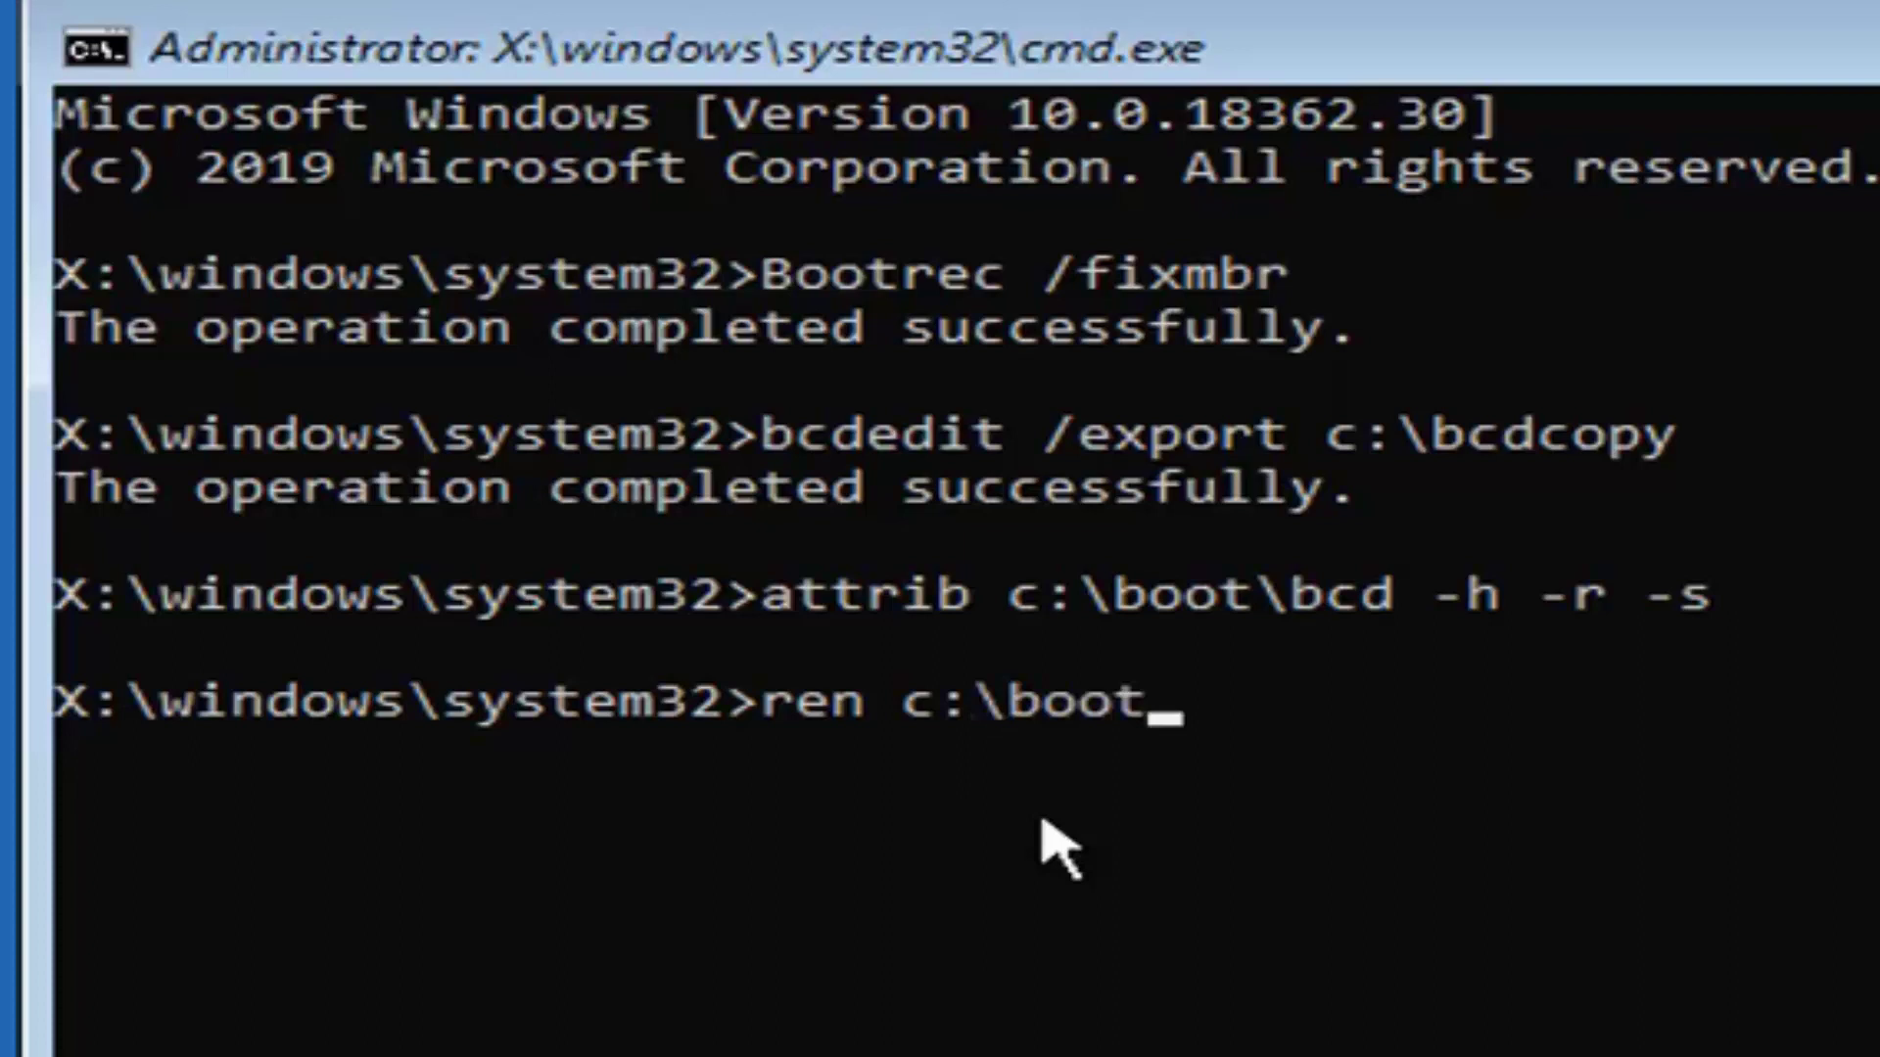
pyautogui.write('\\bcd')
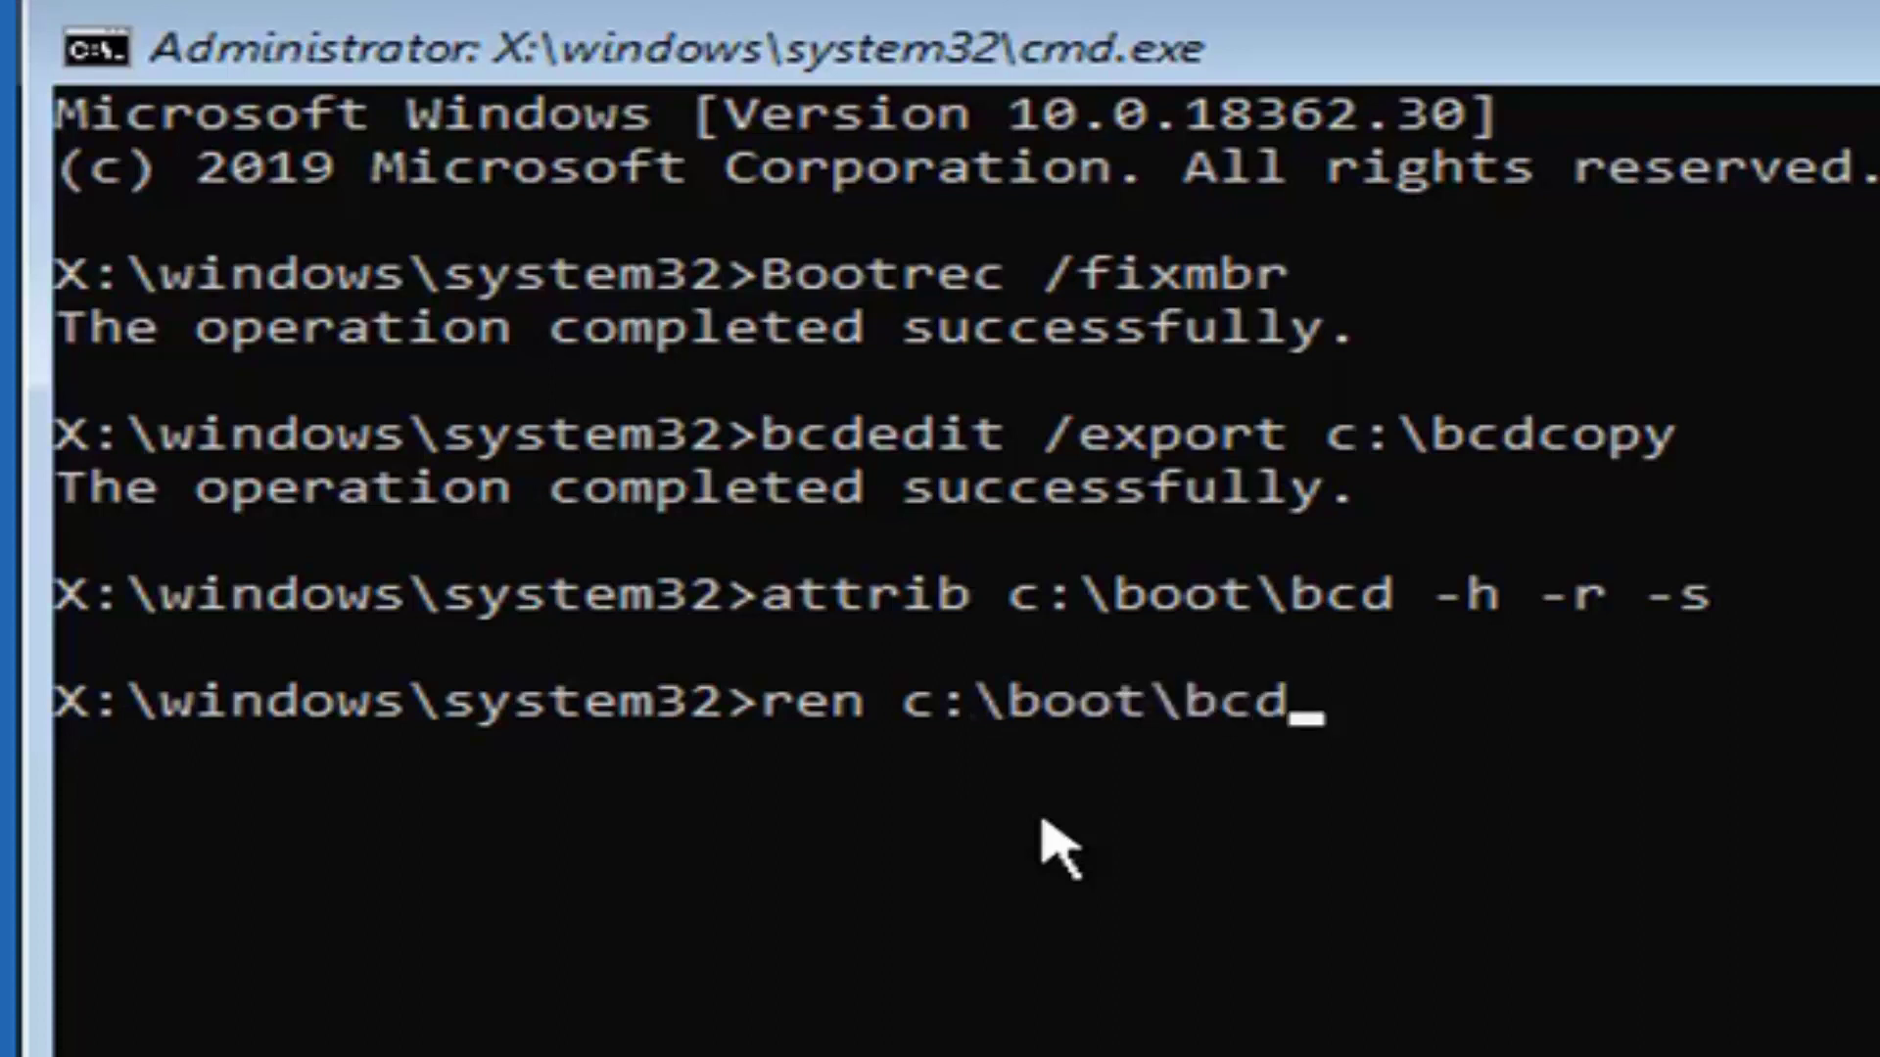
pyautogui.write(' bc')
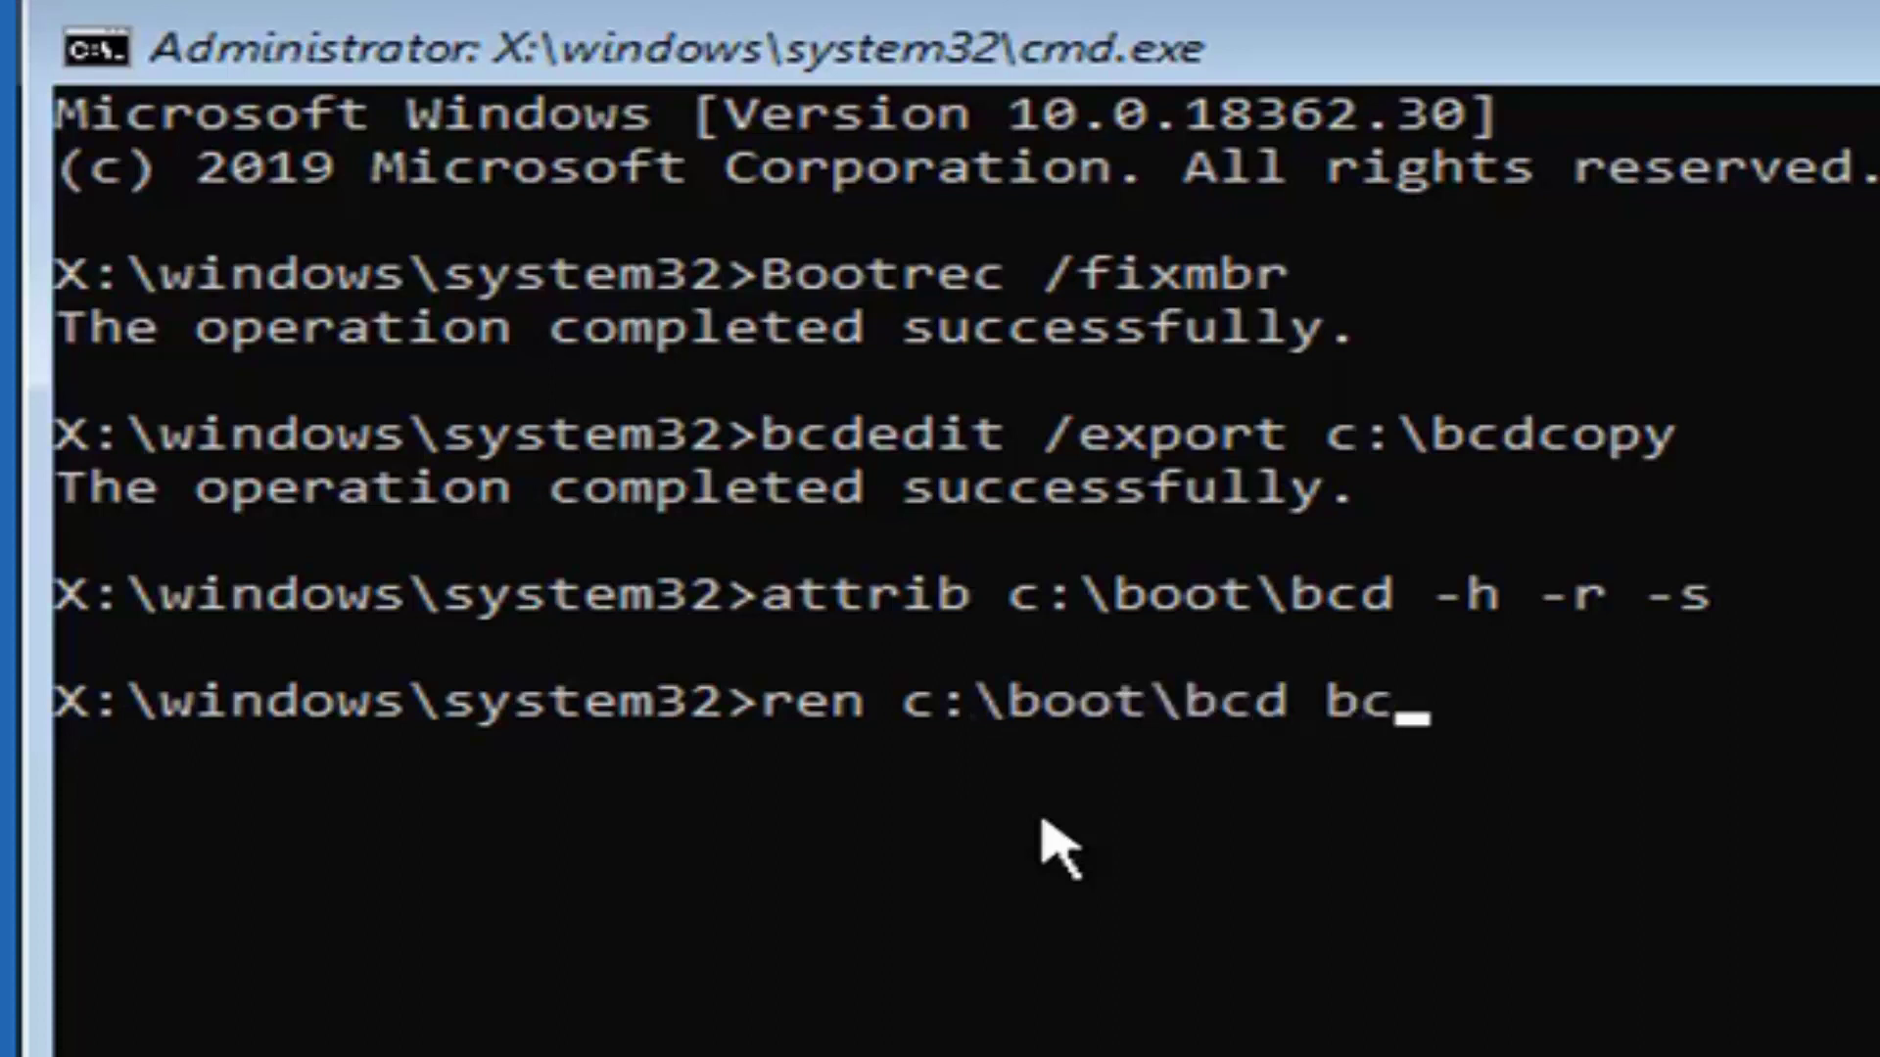
pyautogui.write('d.copy')
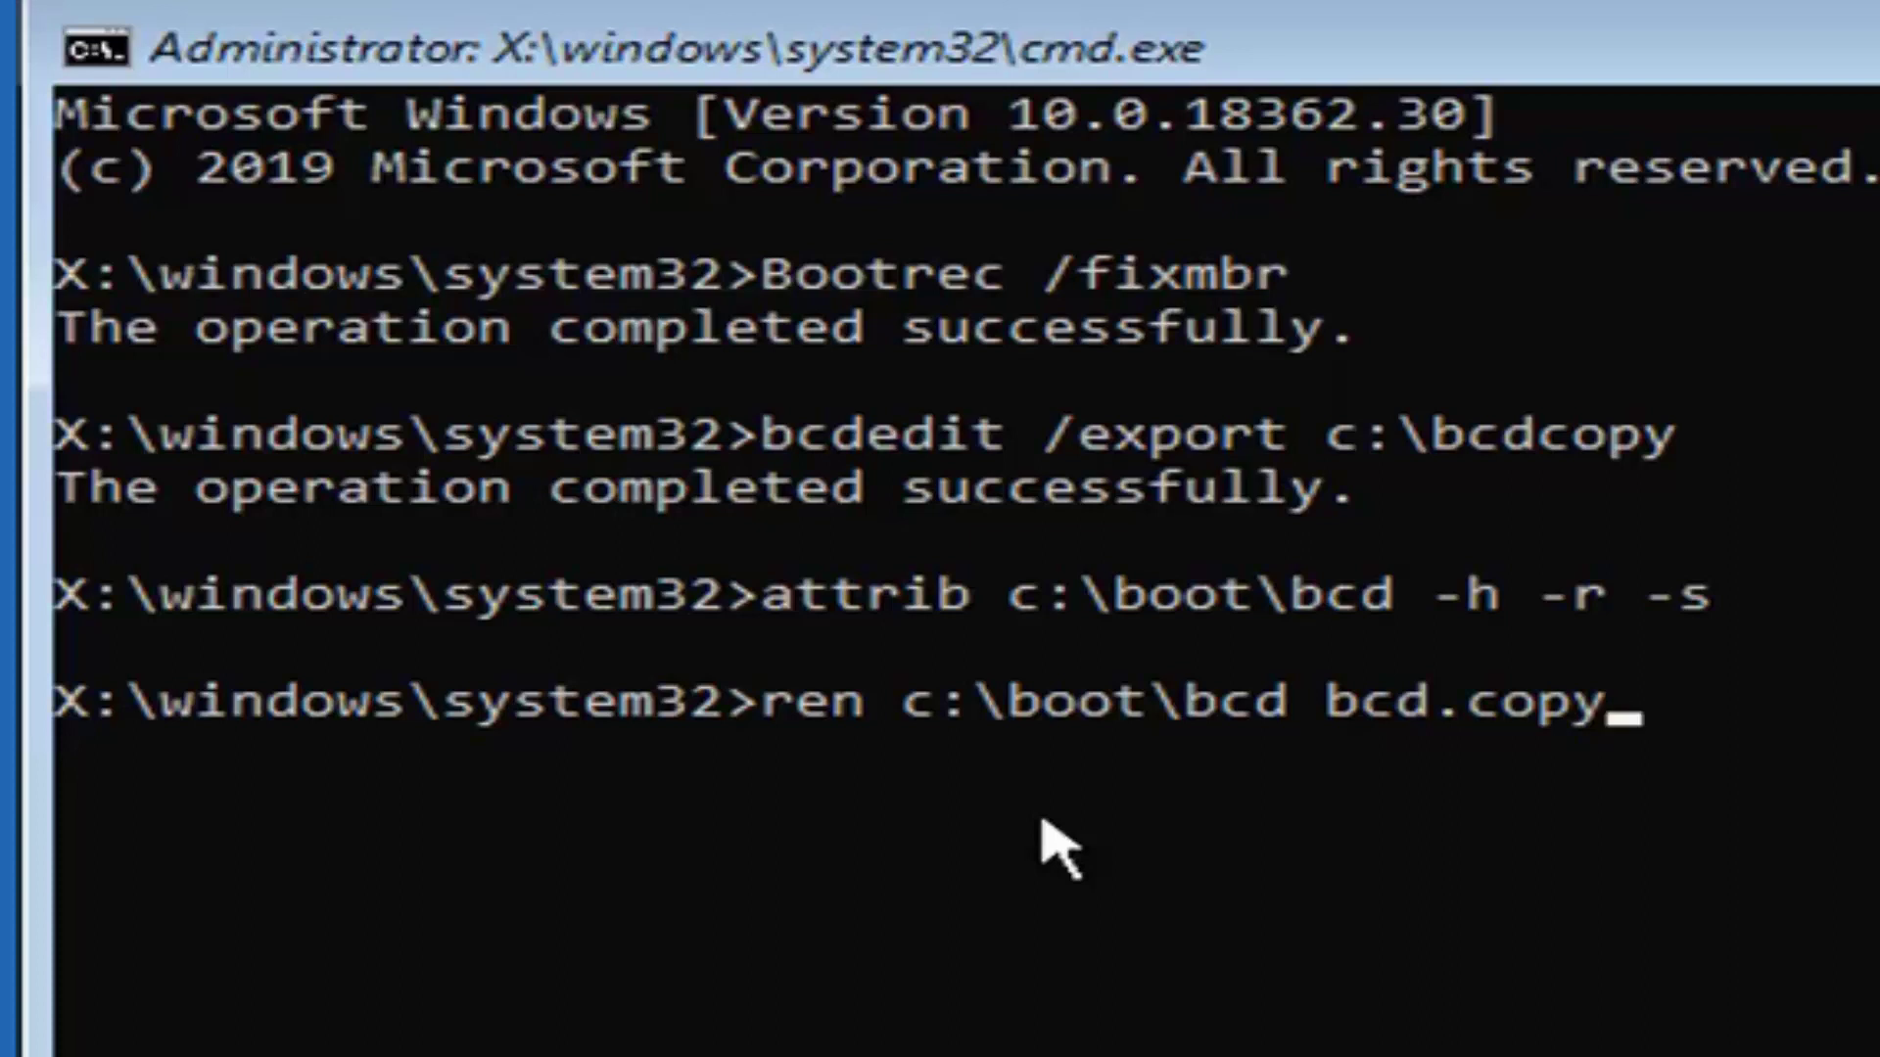
# Run the rename to bcd.copy, then bootrec /rebuildbcd, answering y to add D:\Windows
pyautogui.press('Return')
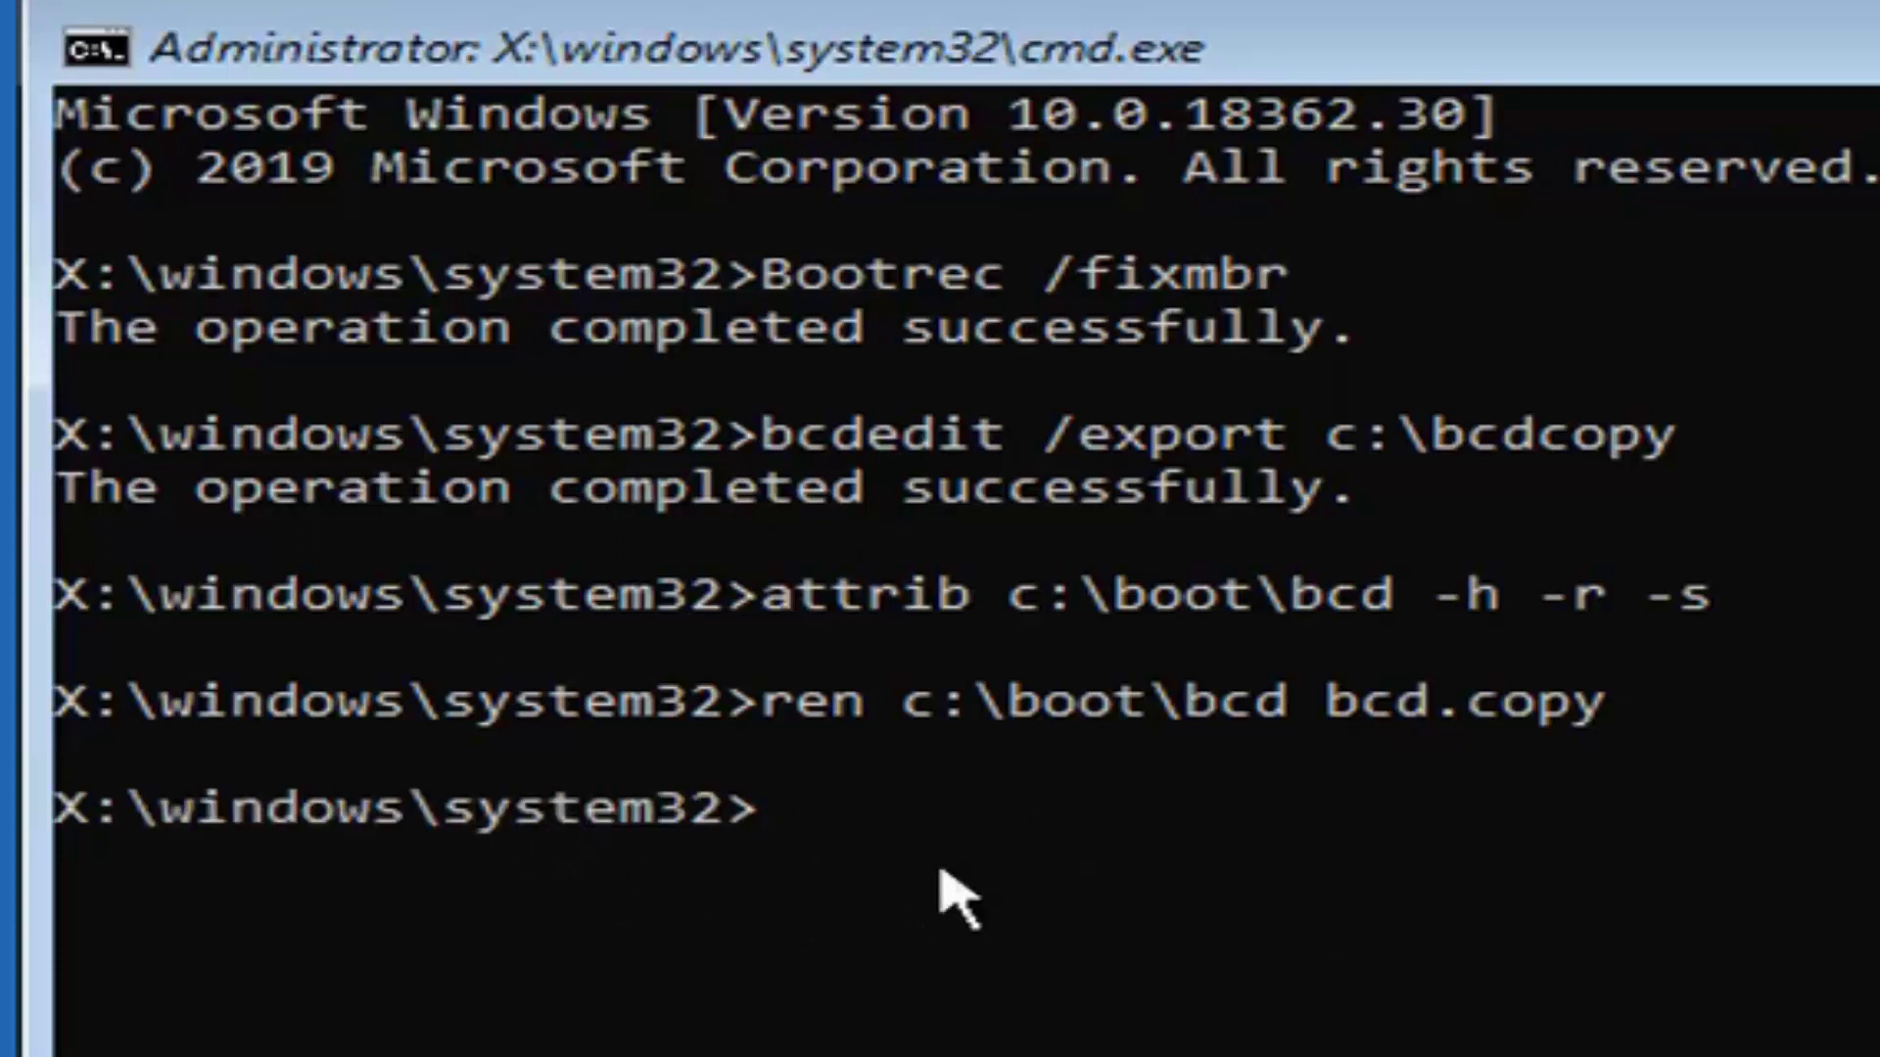
pyautogui.write('bootr')
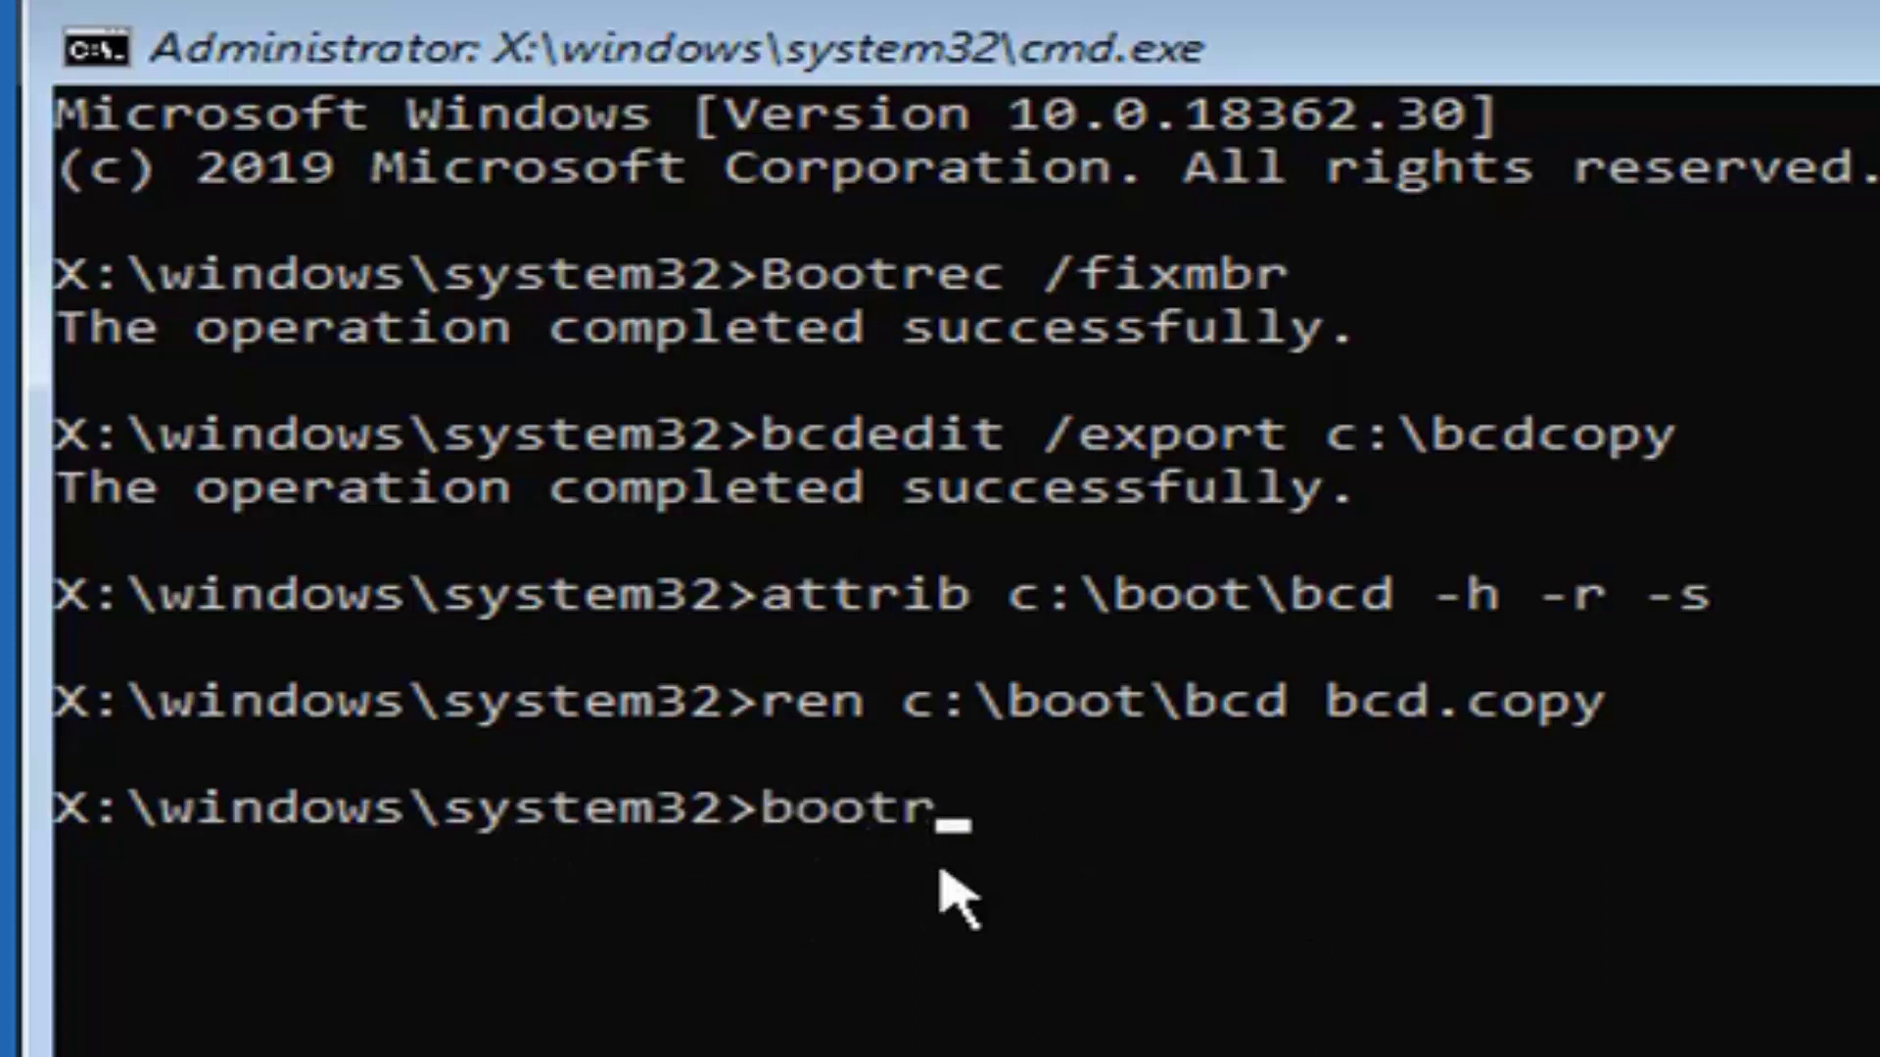
pyautogui.write('ec /re')
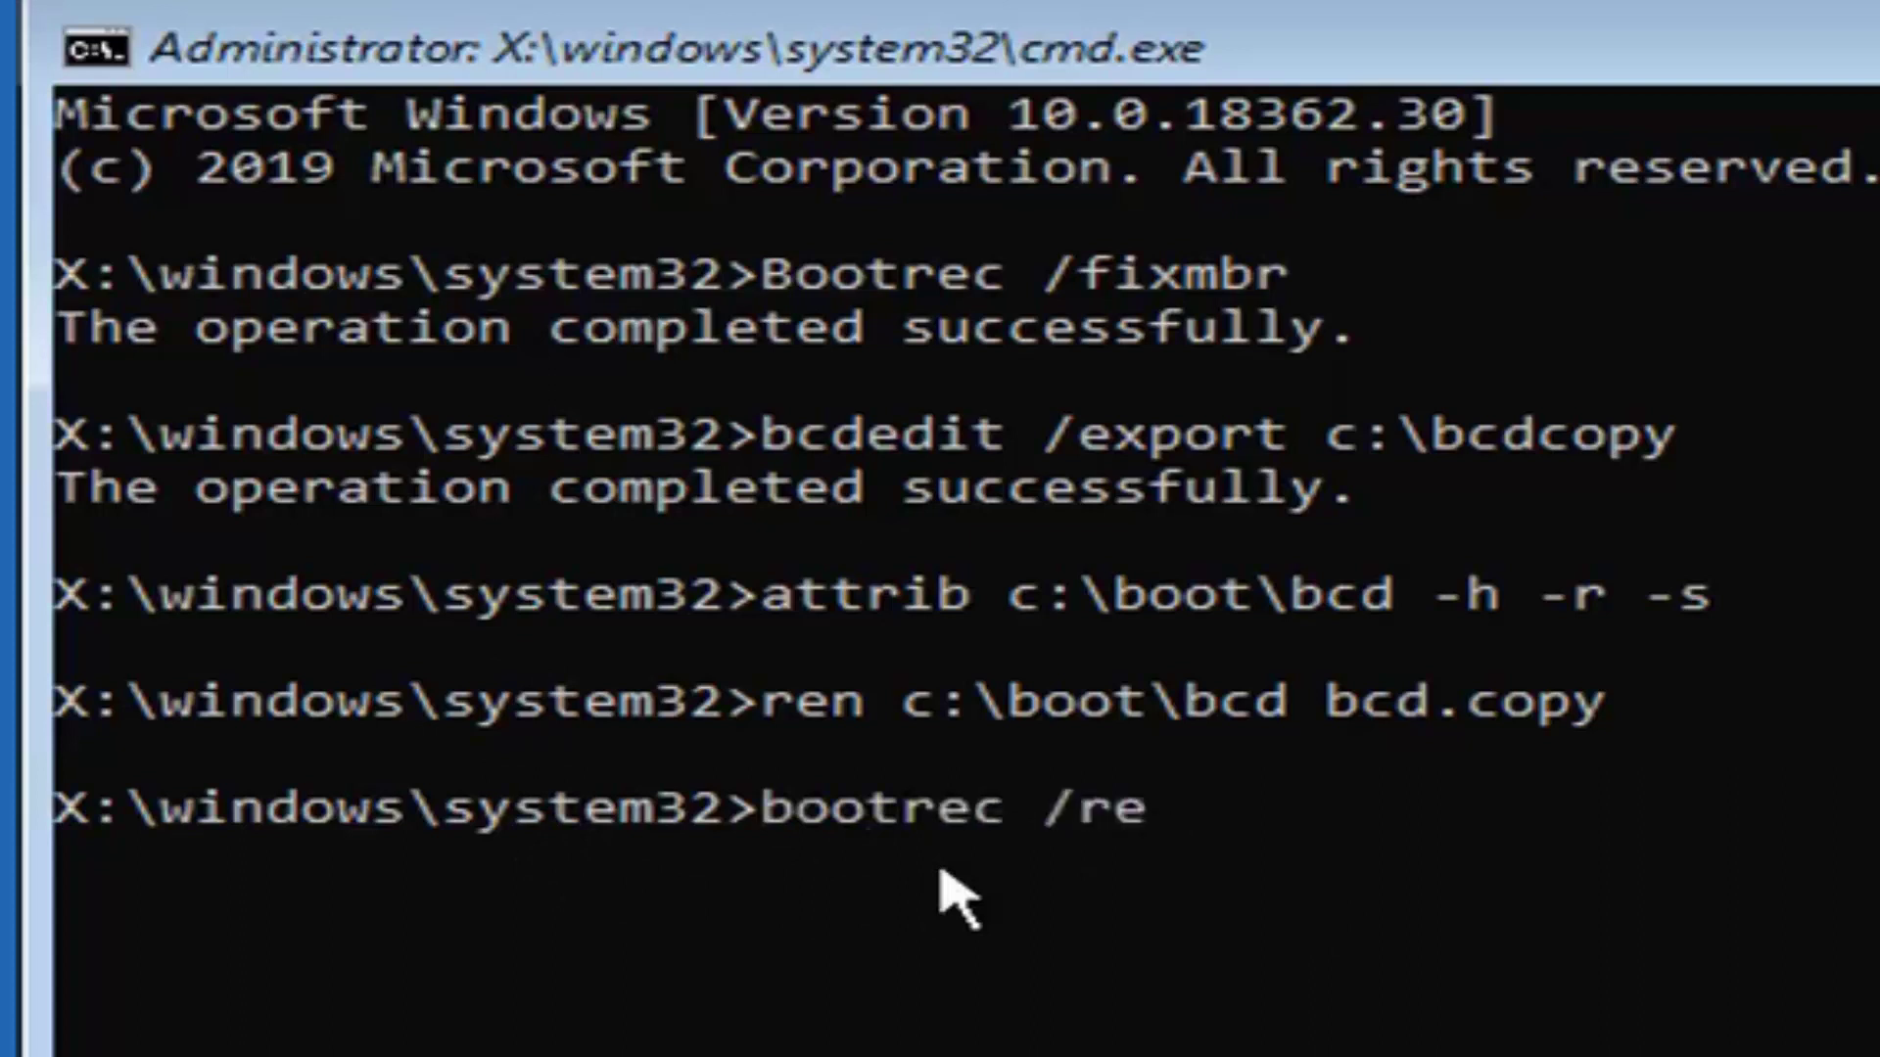
pyautogui.write('buildbcd')
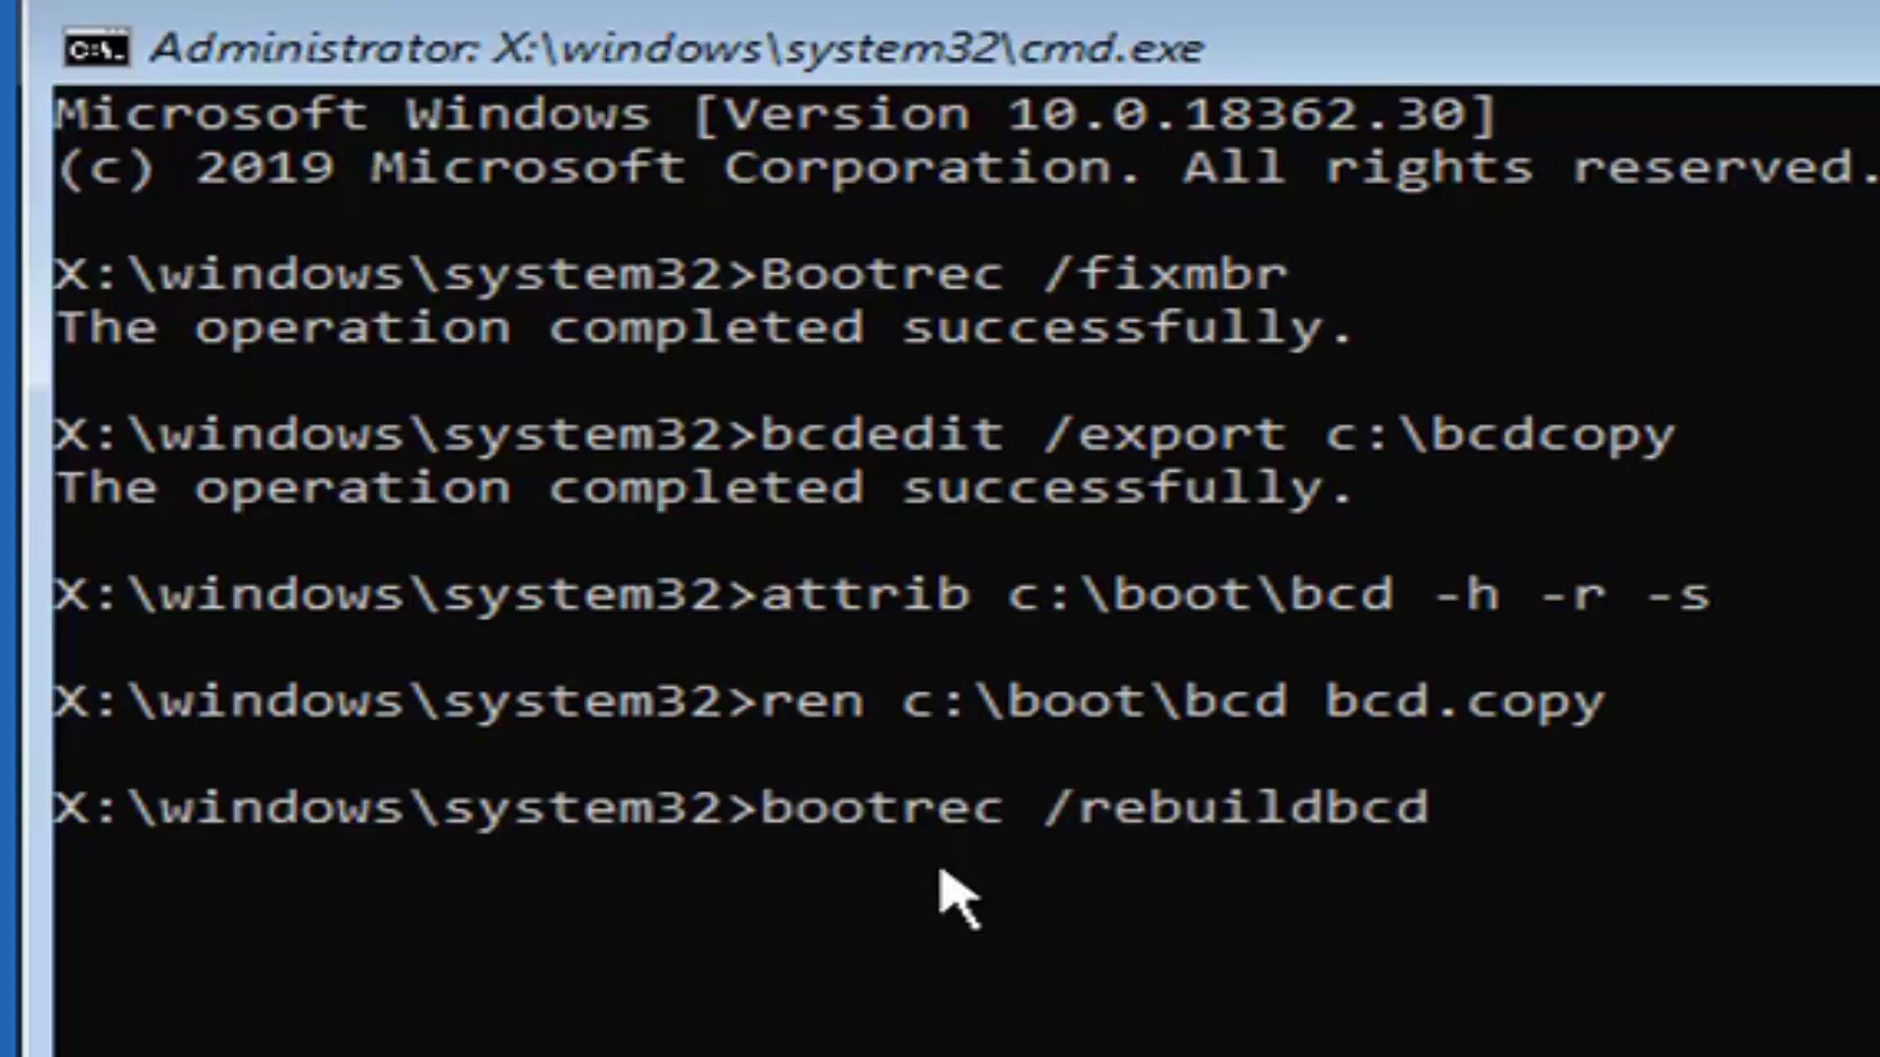
pyautogui.press('Return')
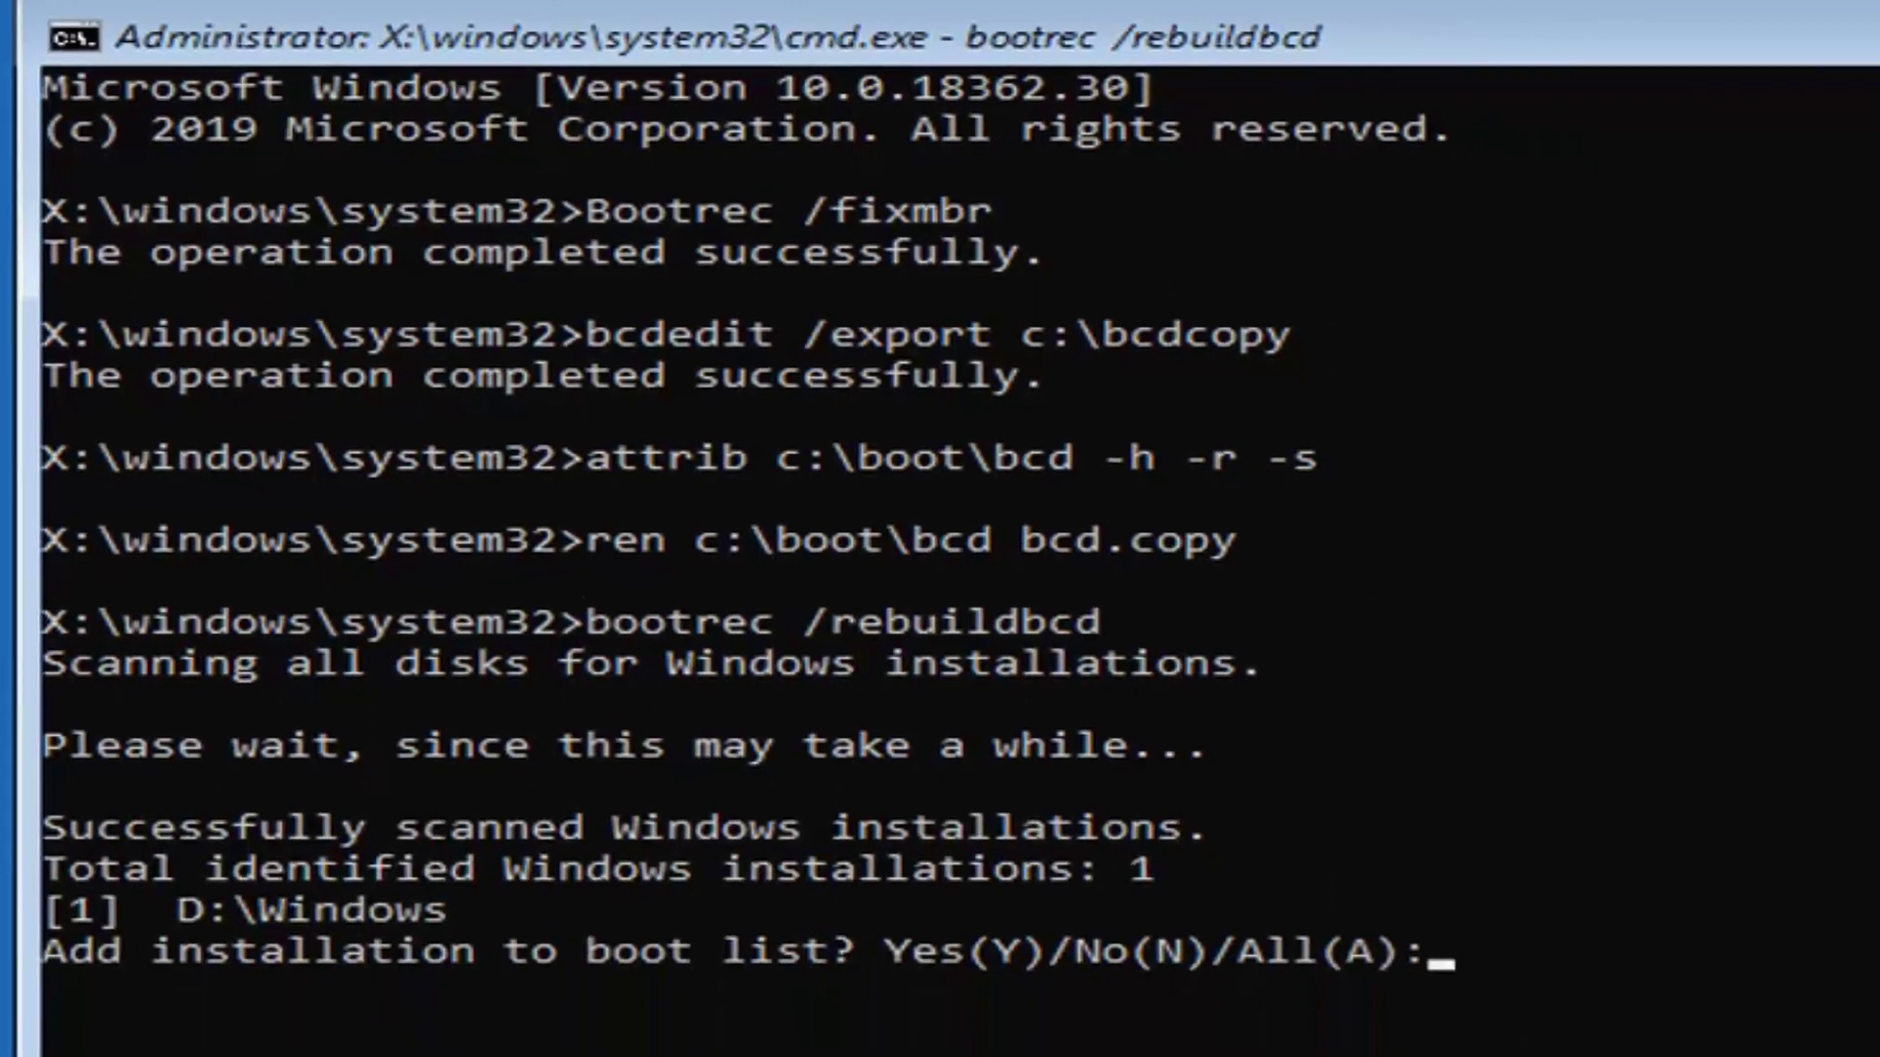
pyautogui.write('y')
pyautogui.press('Return')
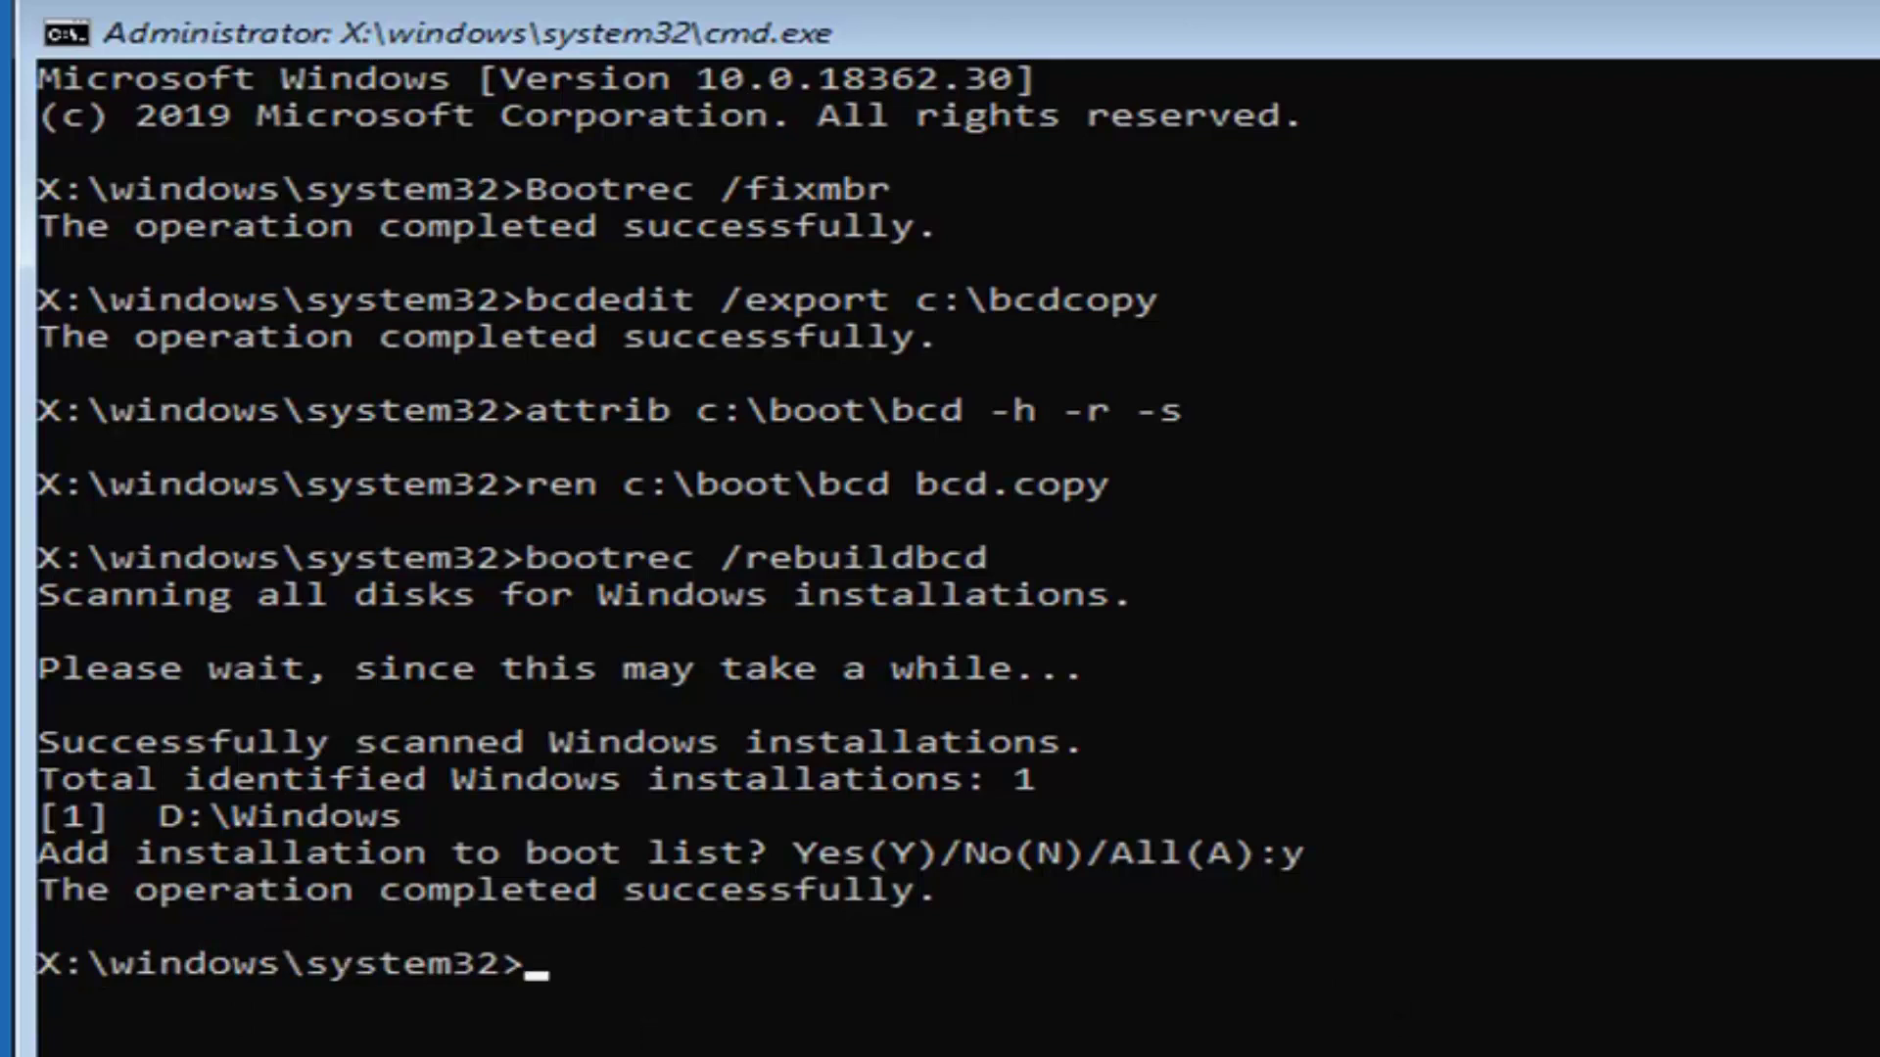
# Exit the command prompt and return to Advanced options, briefly viewing Uninstall Updates
pyautogui.write('exit')
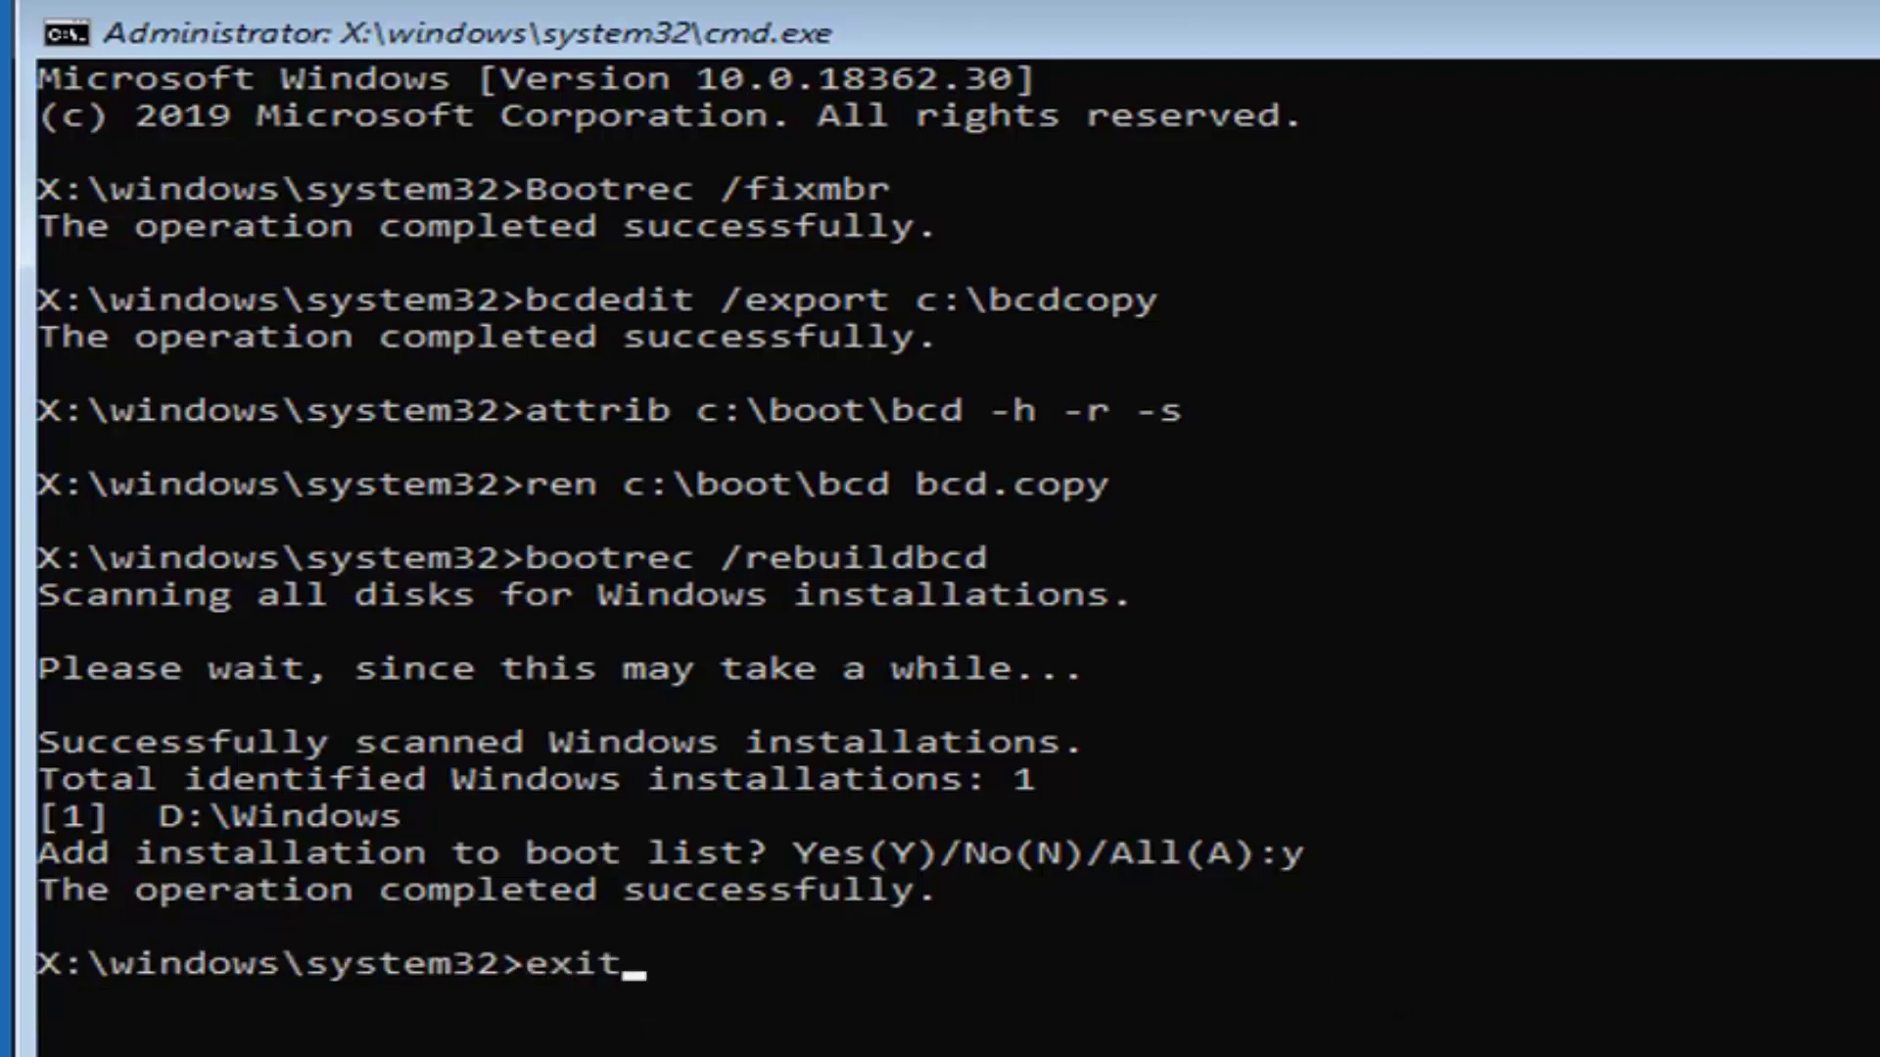
pyautogui.press('Return')
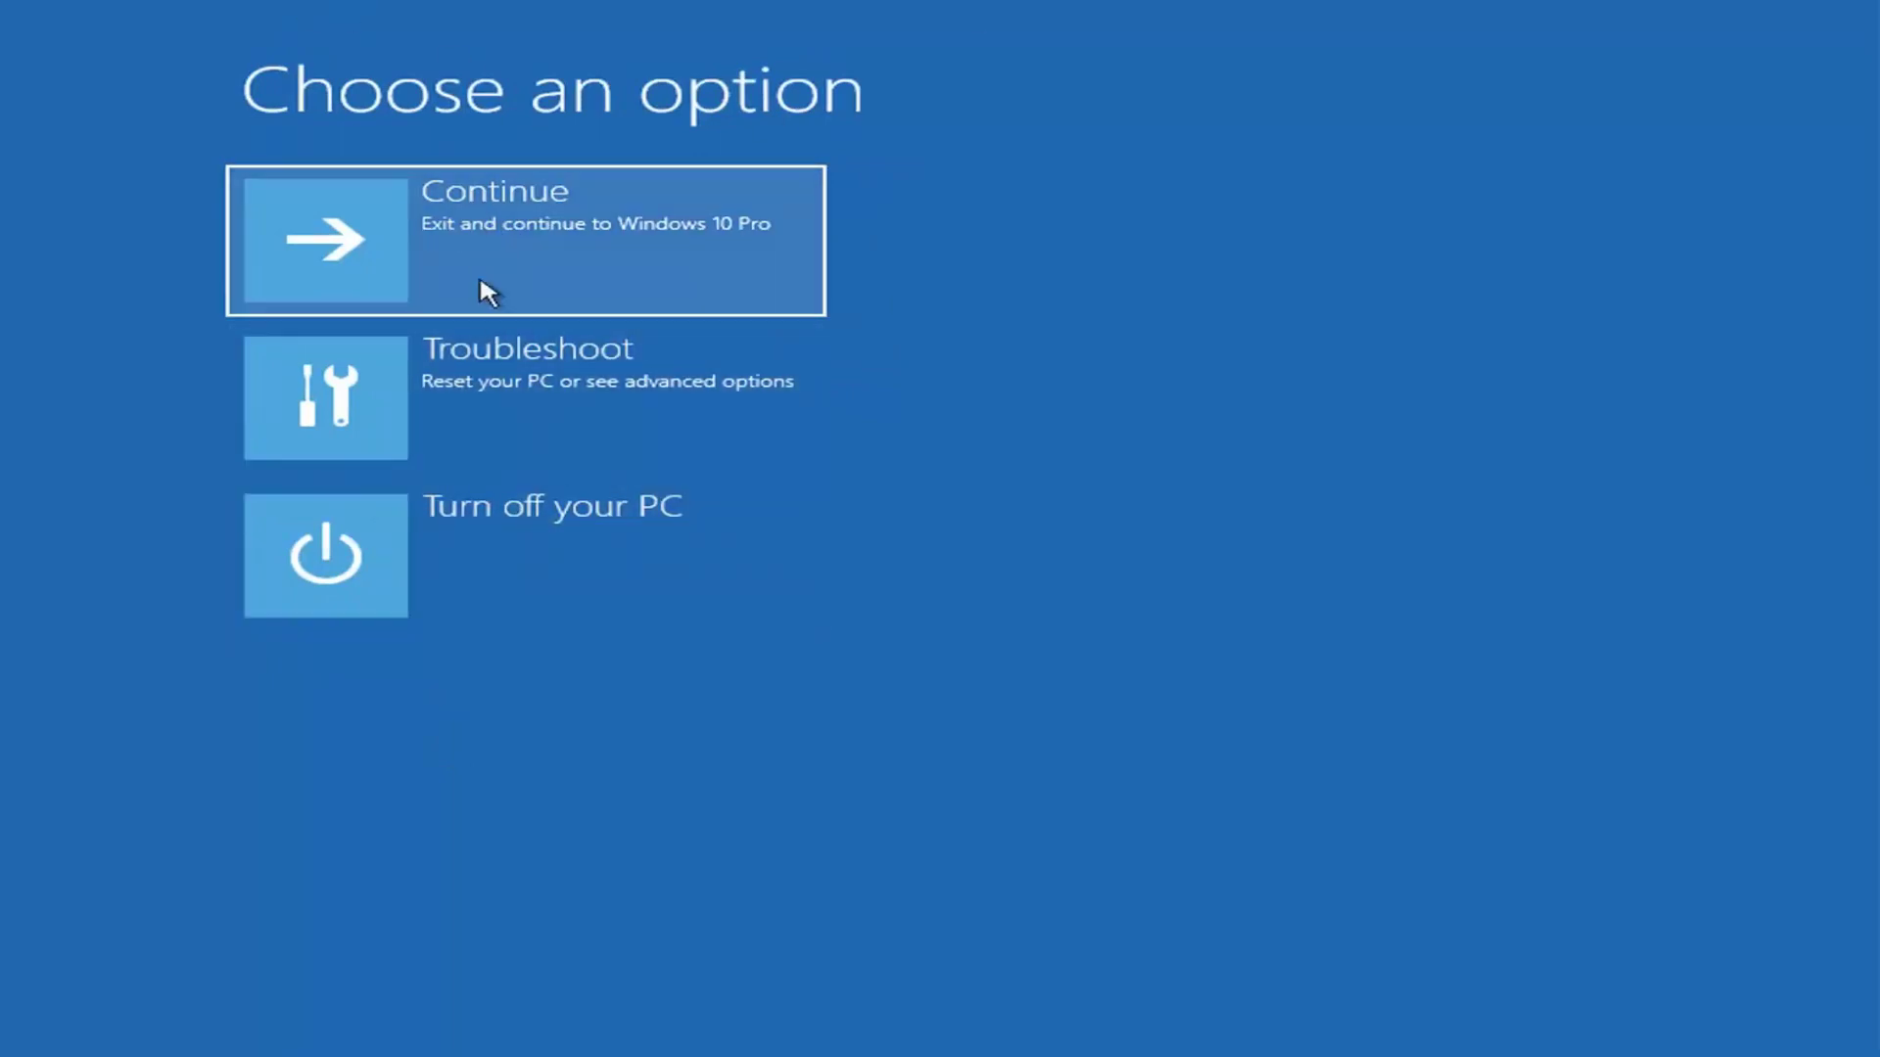
pyautogui.click(532, 430)
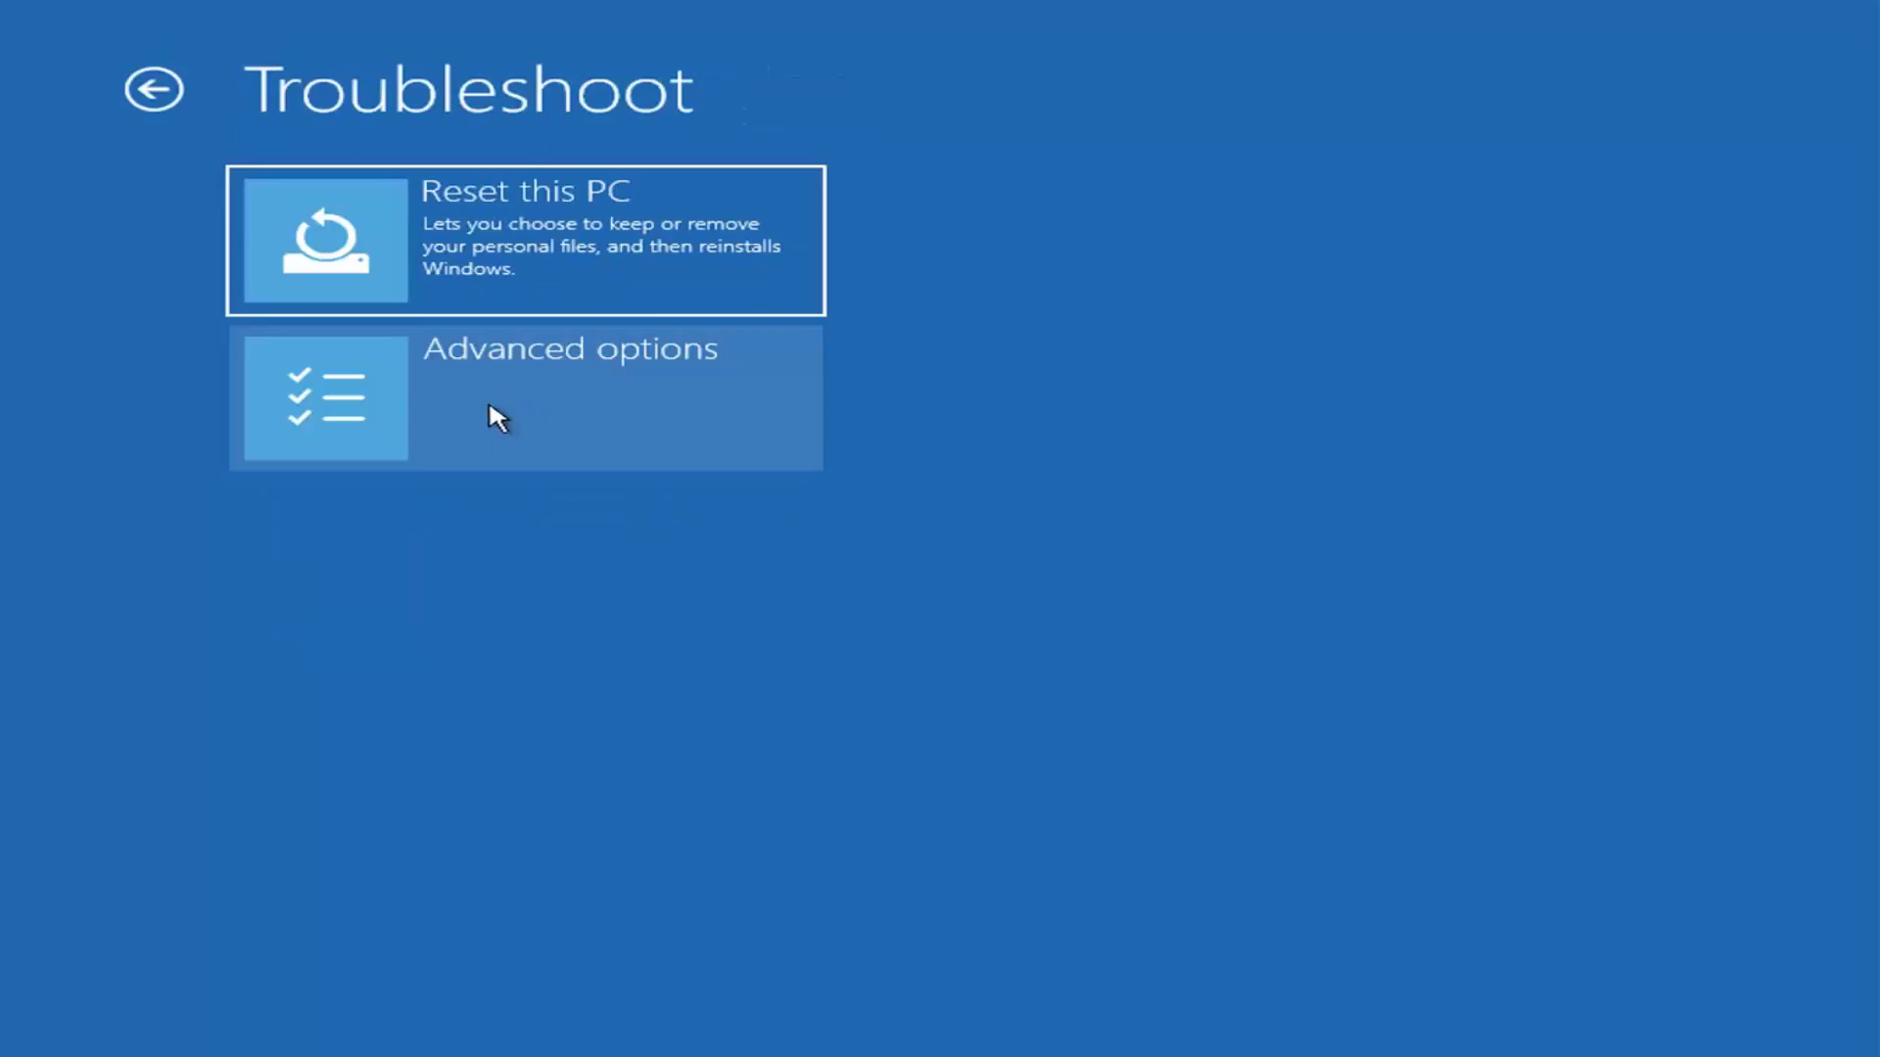
pyautogui.click(436, 428)
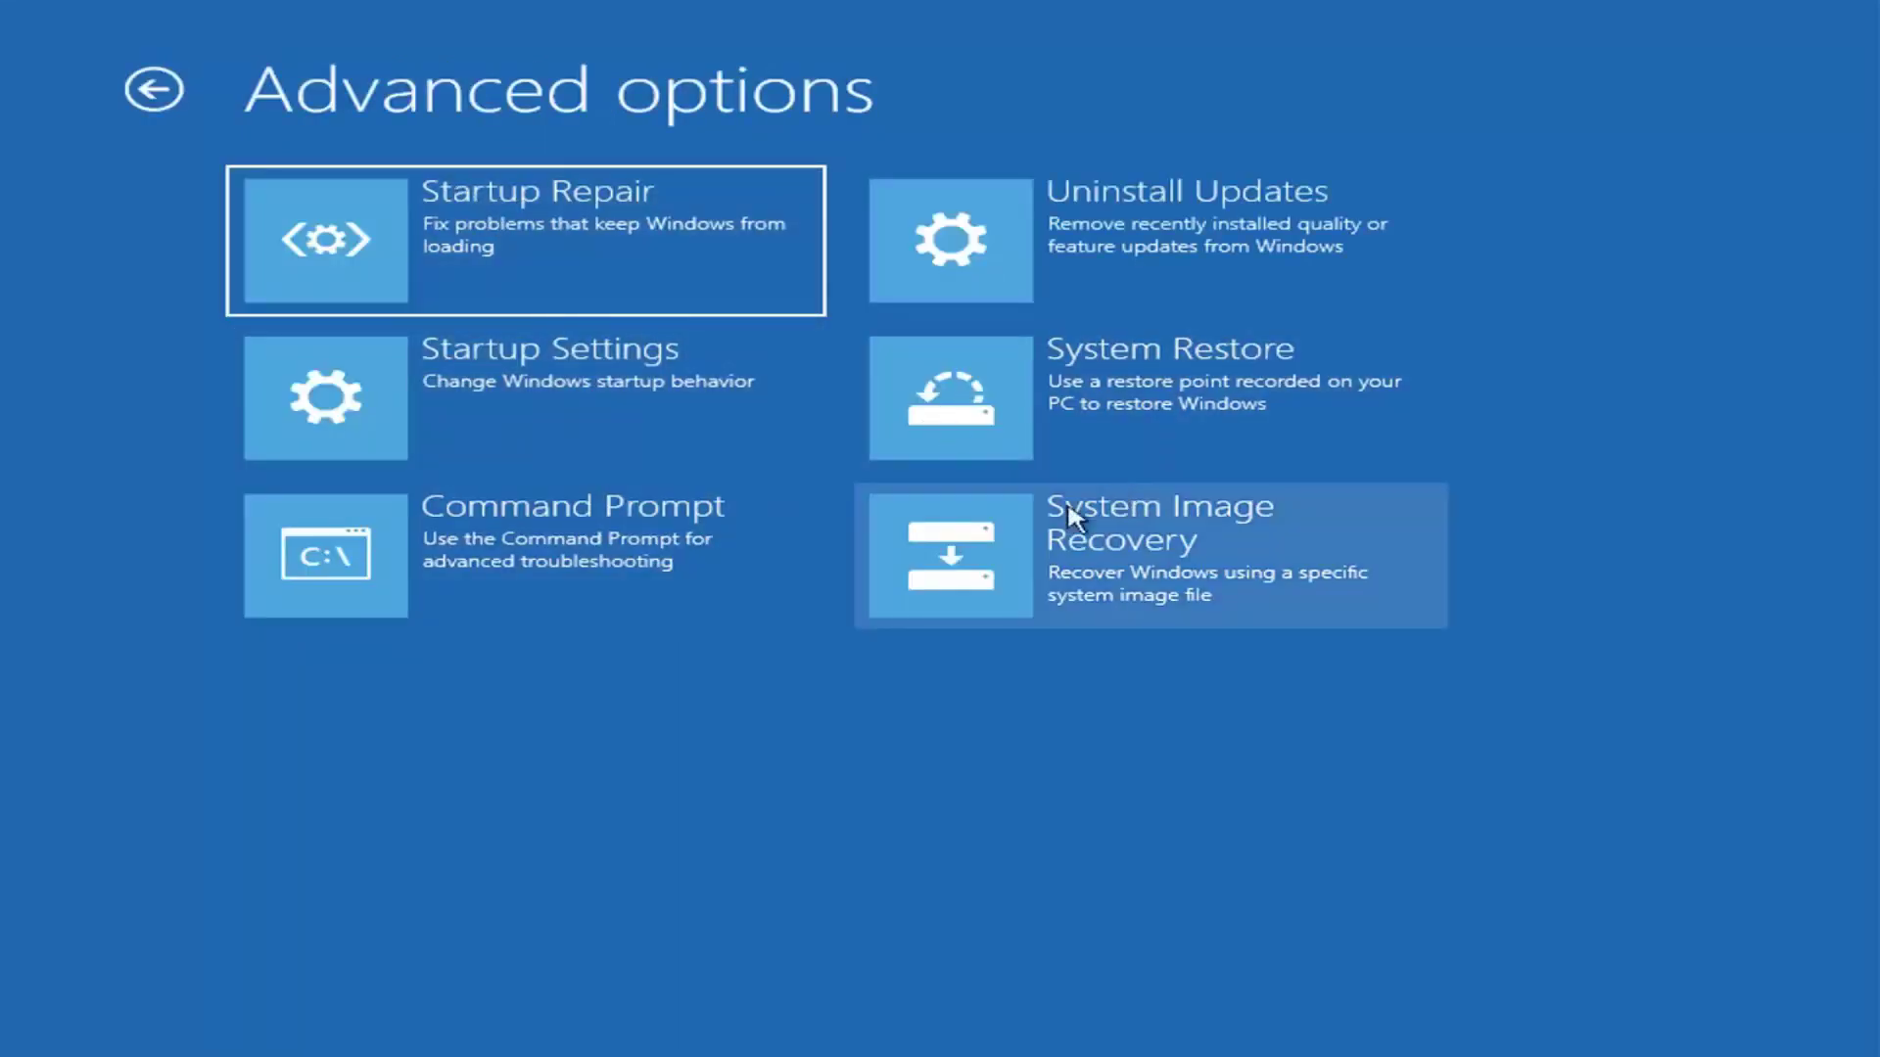
pyautogui.click(1214, 230)
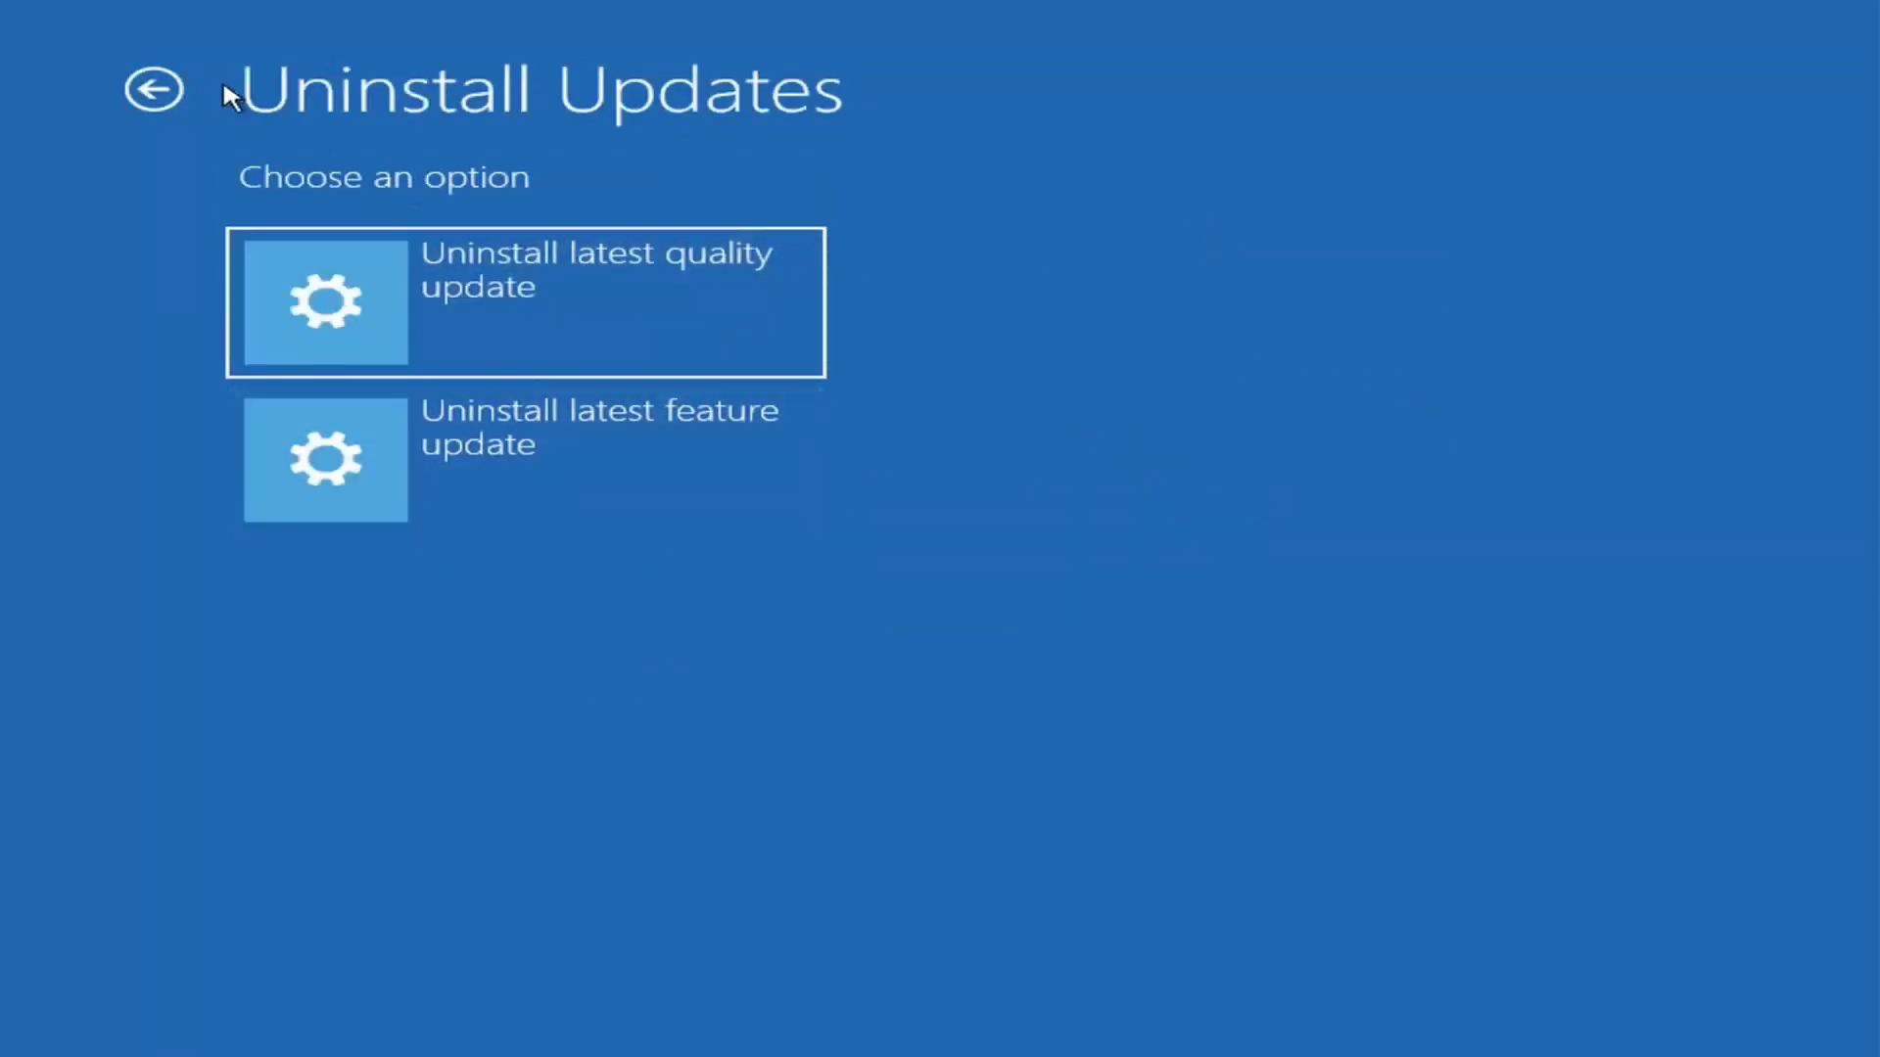
pyautogui.click(156, 86)
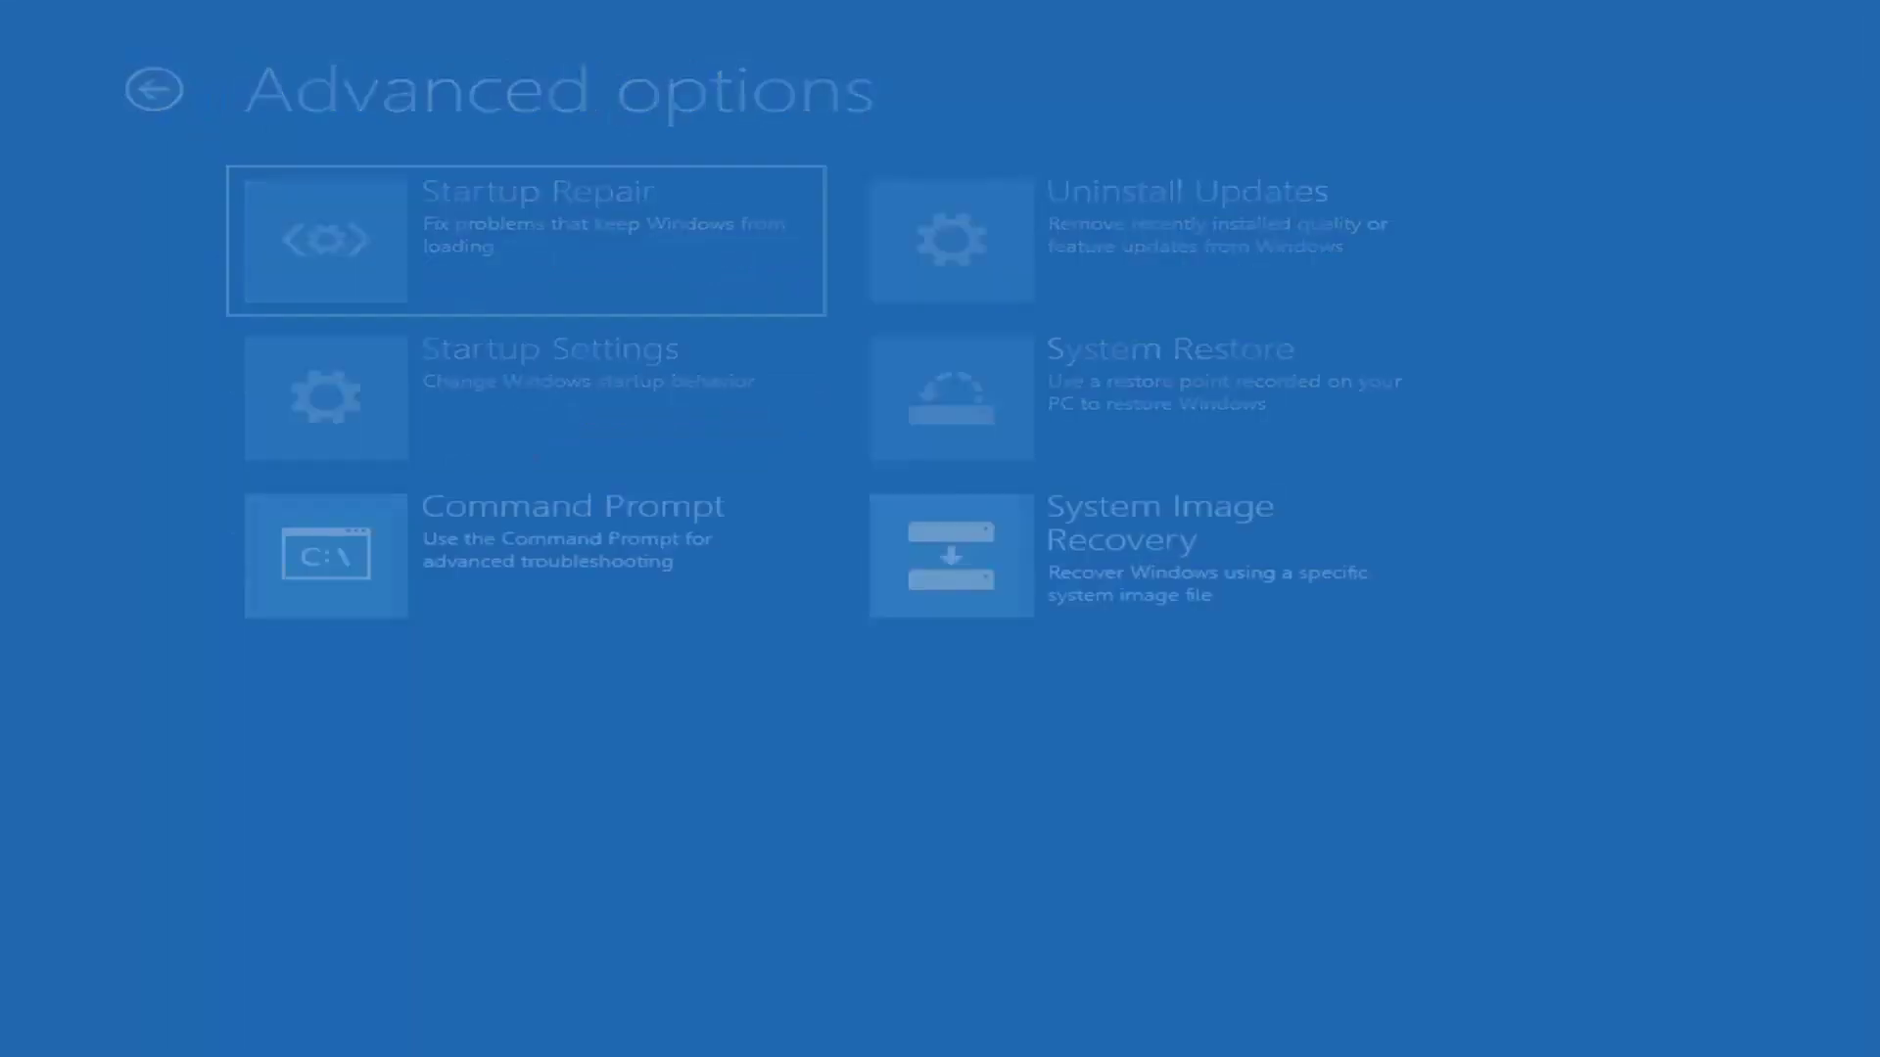